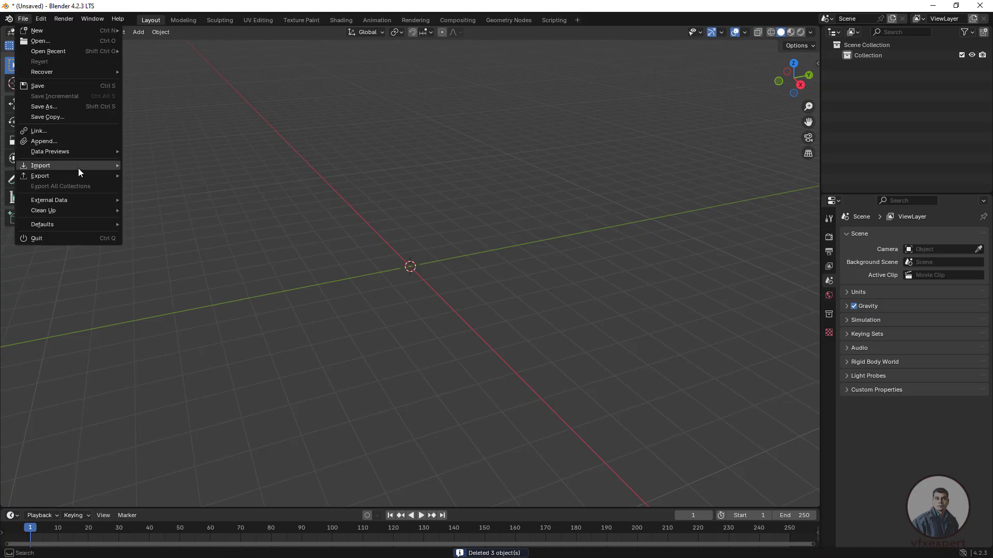
Step: Import the nuke_cam2.abc Alembic file from the export folder into Blender
mouse_move(78, 169)
click(171, 177)
click(401, 180)
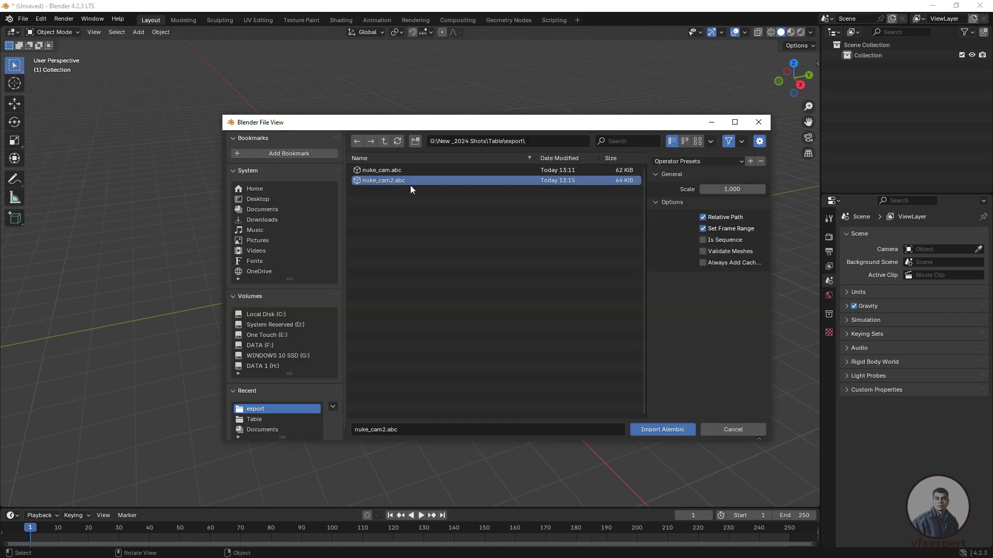
click(669, 432)
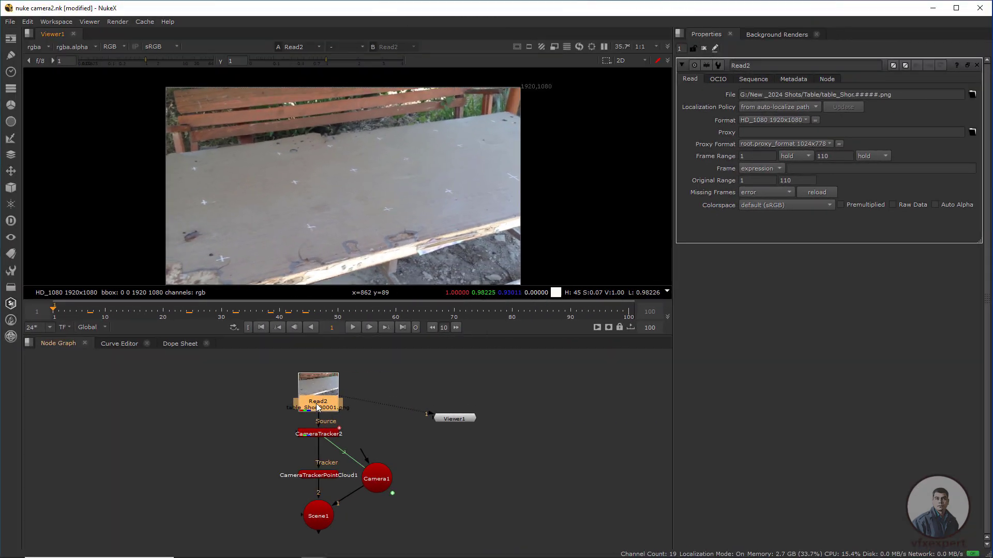
Step: View CameraTracker2's tracked footage with its settings open, scrubbing between frames 31 and 60
drag(288, 310, 315, 311)
click(325, 433)
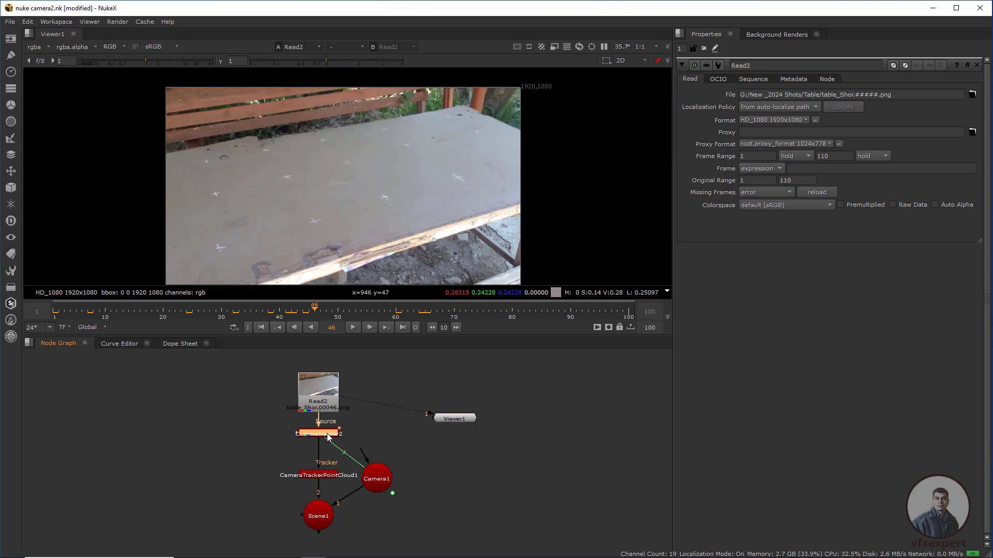
key(1)
double_click(327, 433)
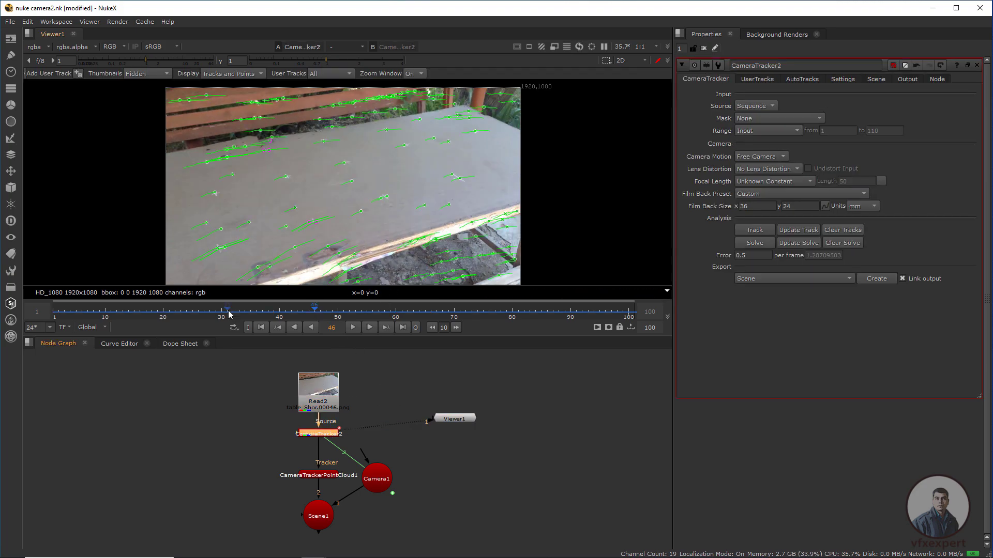
click(396, 312)
drag(437, 314, 227, 311)
Step: Keep CameraTracker2's Export setting on Scene
click(308, 463)
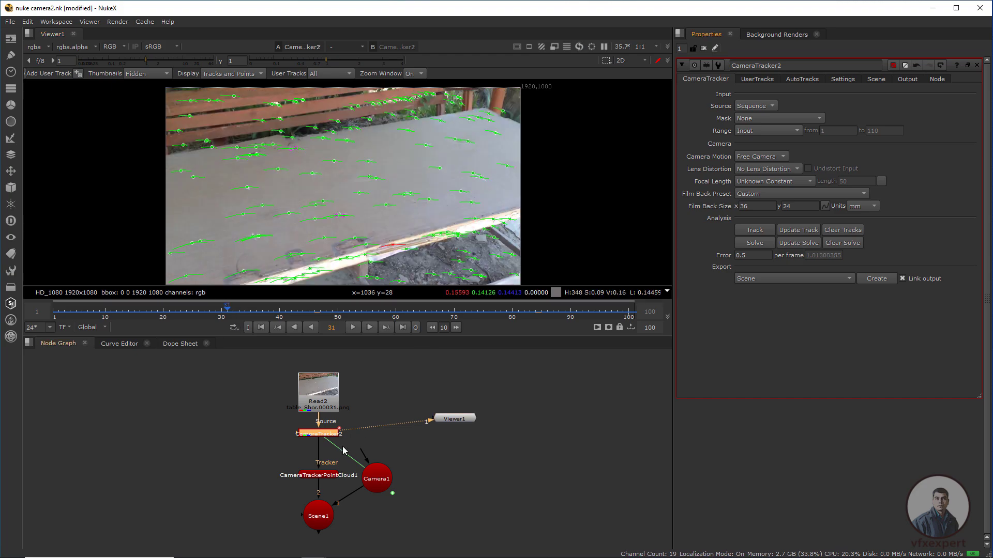
drag(271, 449, 440, 548)
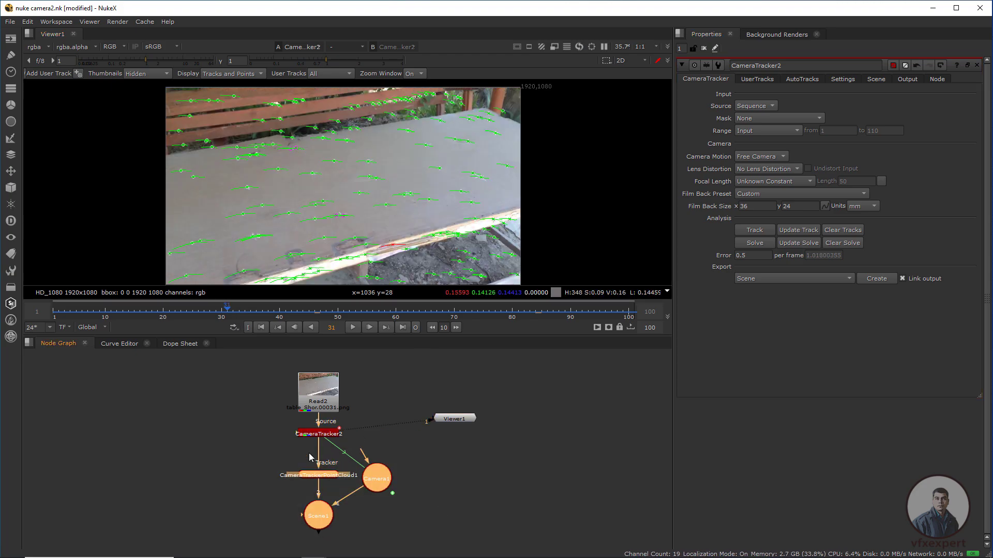
click(317, 433)
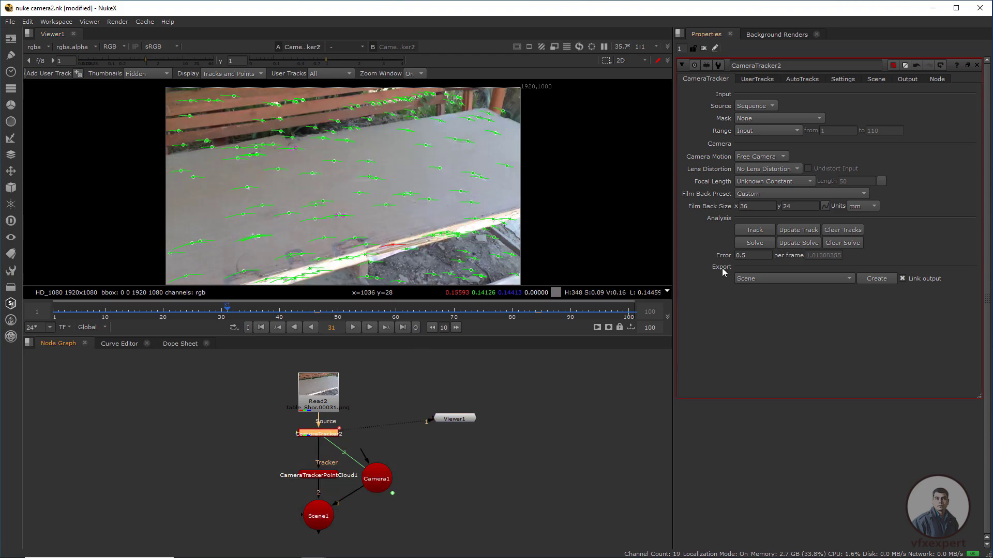
click(755, 280)
click(762, 280)
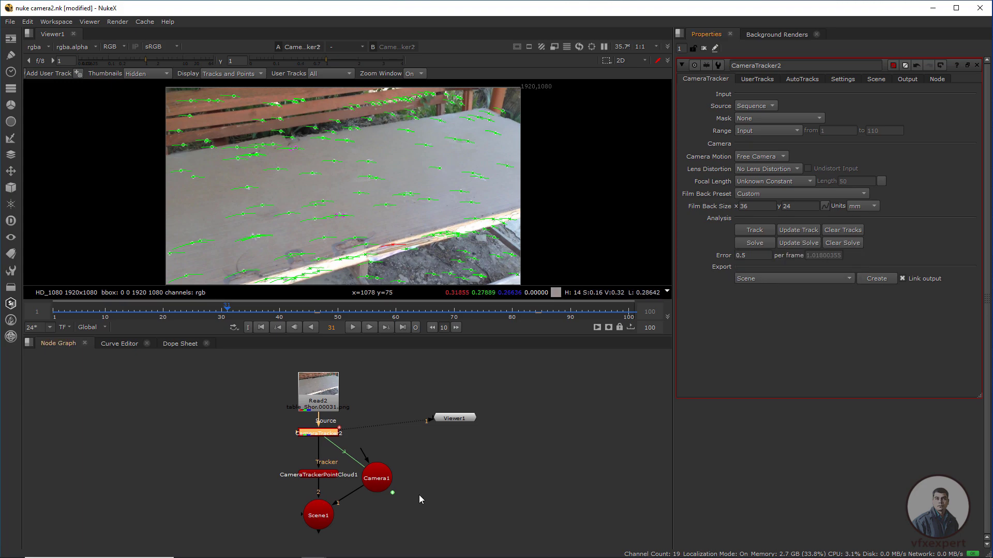
Step: View Scene1's output in 3D from an edge-on angle
middle_drag(419, 495, 422, 461)
key(1)
ctrl+drag(393, 207, 448, 190)
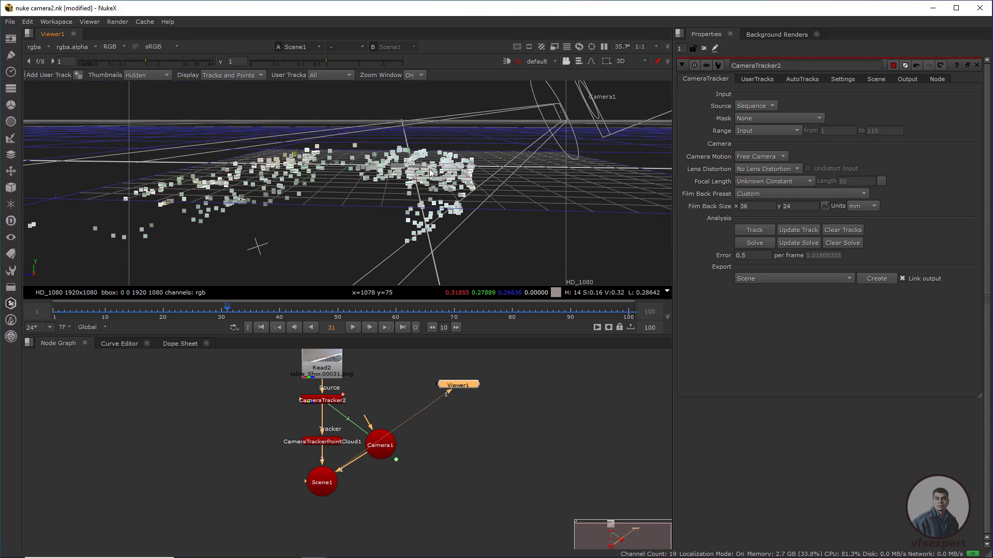
Step: On CameraTracker2's footage, set the ground plane to the marquee-selected tabletop tracks
click(331, 401)
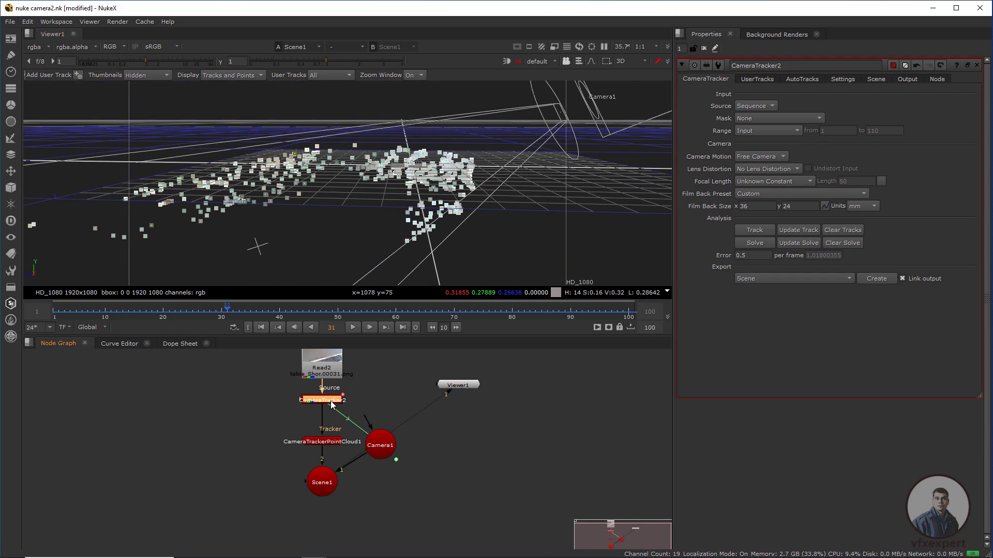
key(1)
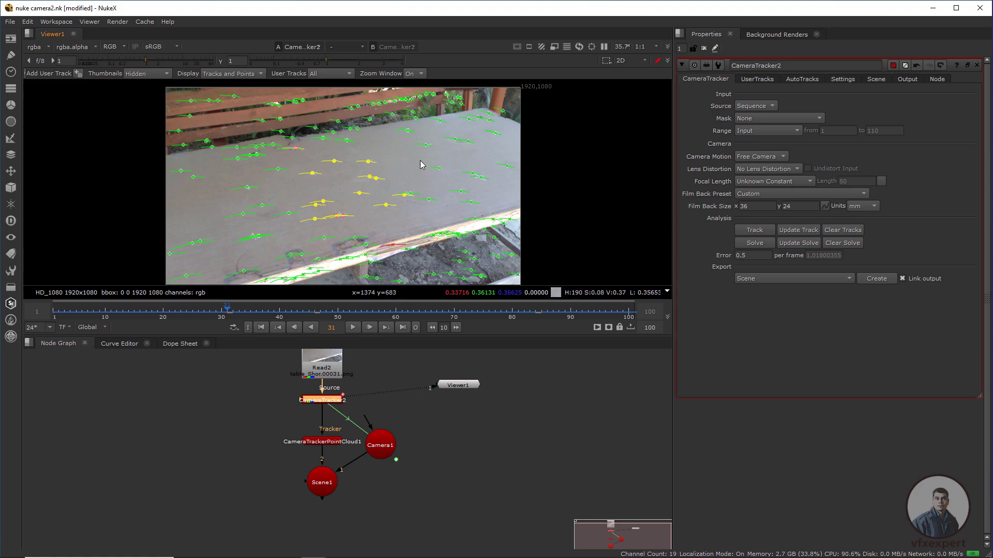
drag(409, 150, 273, 230)
right_click(369, 174)
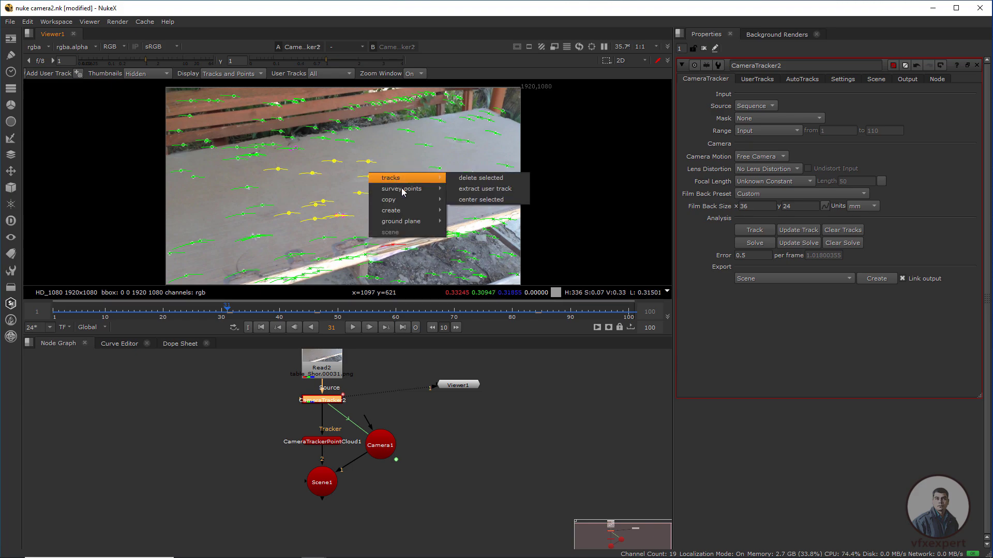
mouse_move(414, 222)
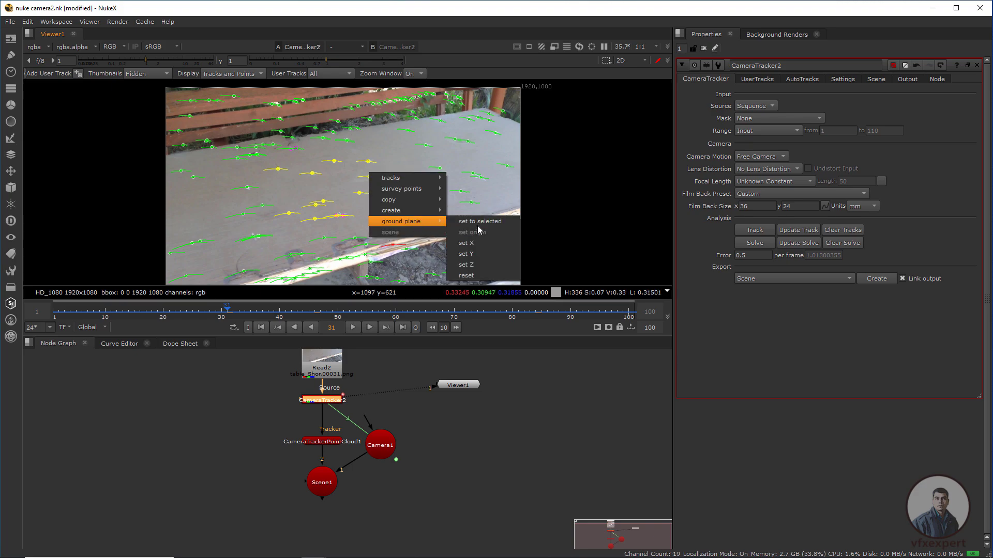
click(449, 169)
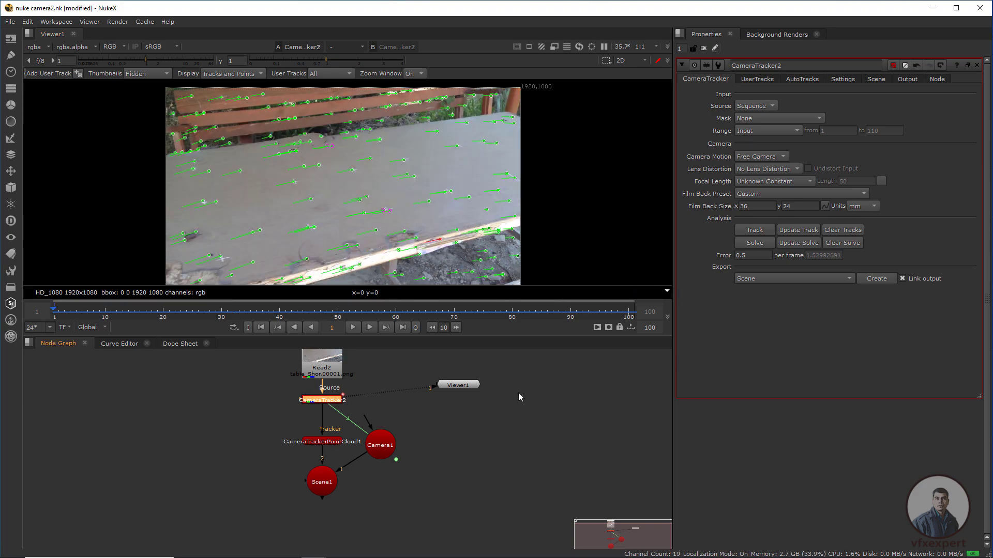
drag(457, 385, 505, 420)
mouse_move(196, 314)
mouse_down()
mouse_move(253, 312)
mouse_move(212, 313)
mouse_up()
Step: Create a WriteGeo node and place it below Scene1
click(262, 328)
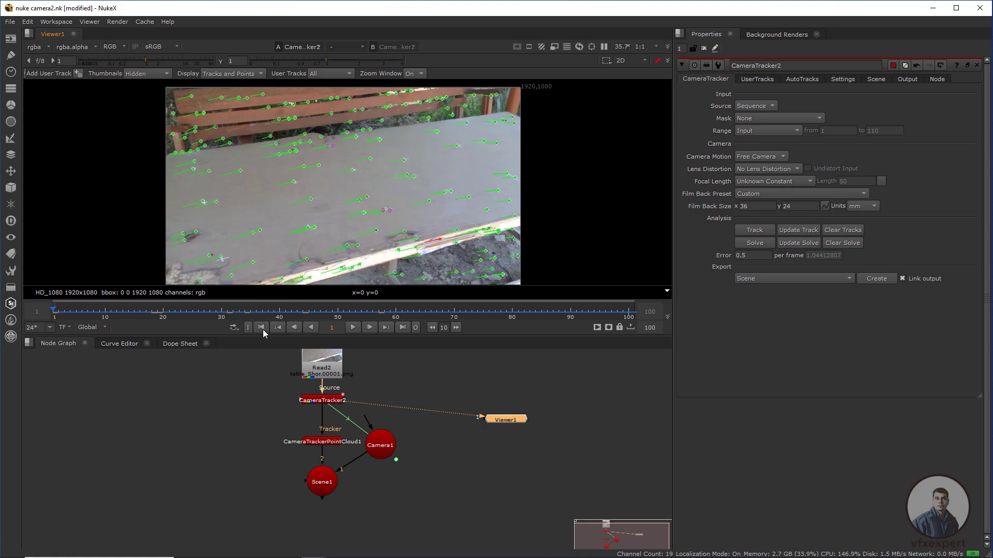
click(444, 473)
key(Tab)
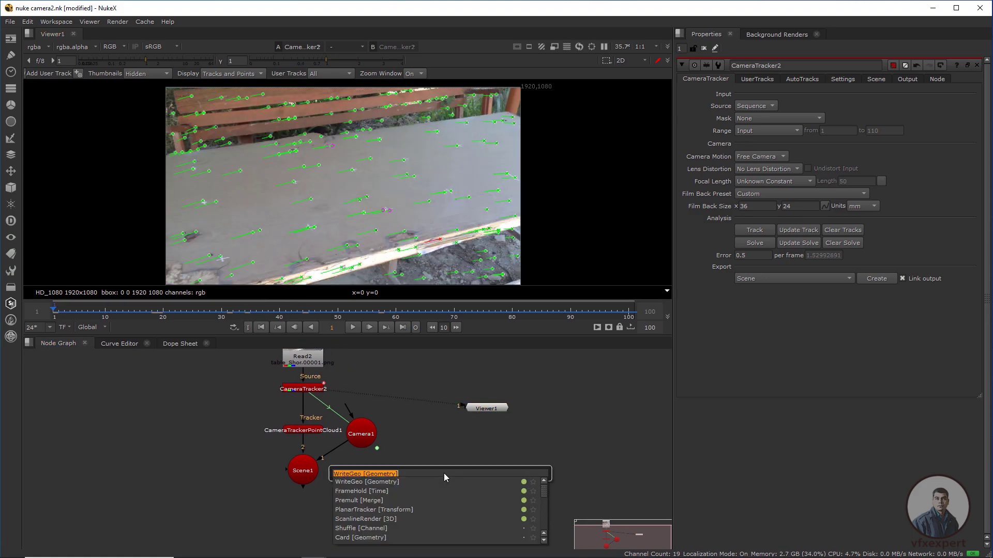
text(wri)
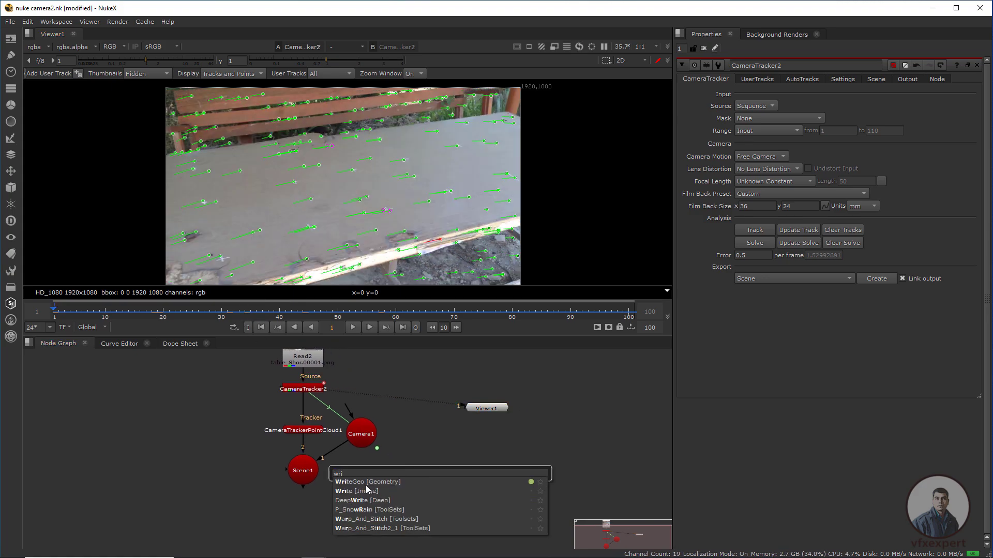
click(373, 482)
drag(445, 472, 415, 481)
Step: Tidy the node graph and connect Viewer1 to WriteGeo1, placing it underneath
click(312, 479)
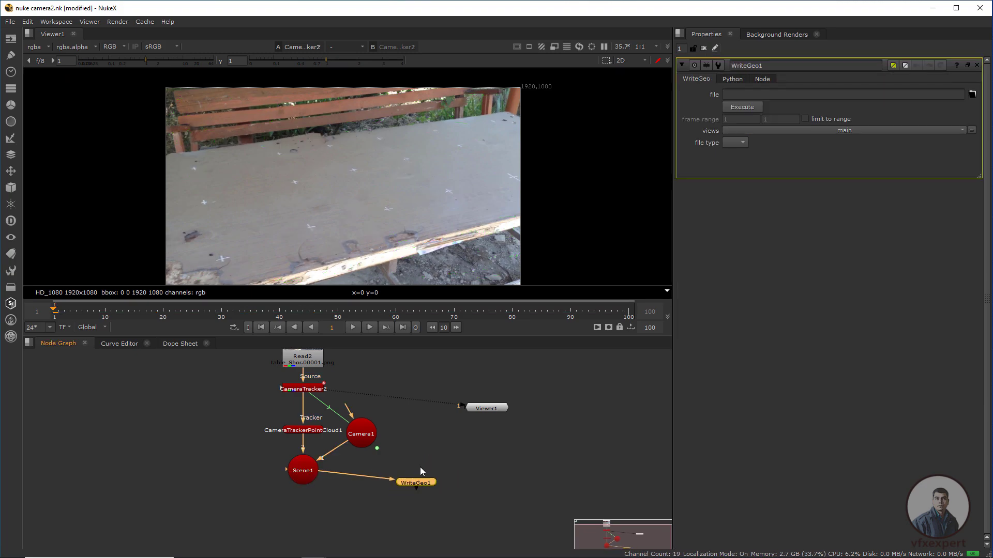
drag(299, 430, 258, 432)
drag(419, 487, 420, 485)
drag(334, 384, 424, 457)
drag(456, 404, 417, 478)
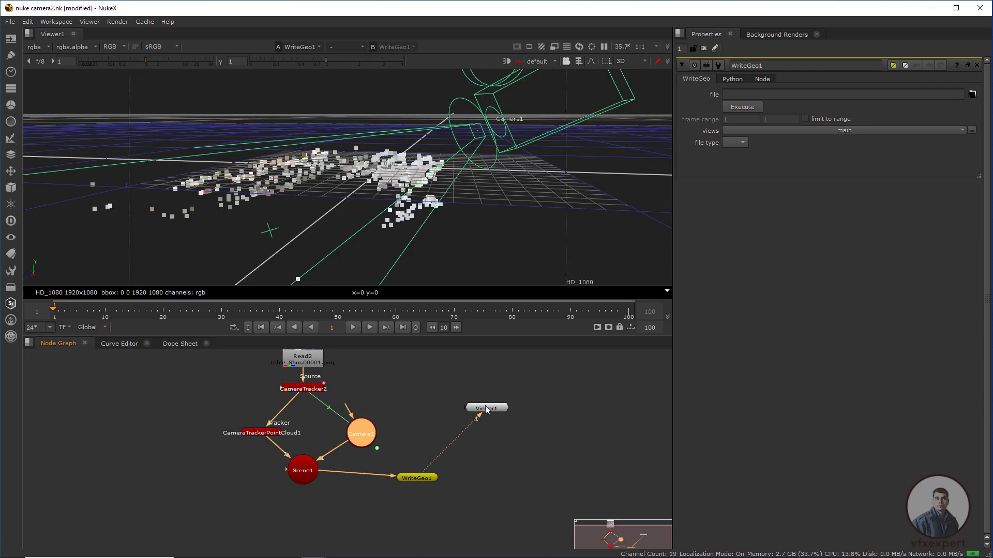
drag(480, 406, 415, 503)
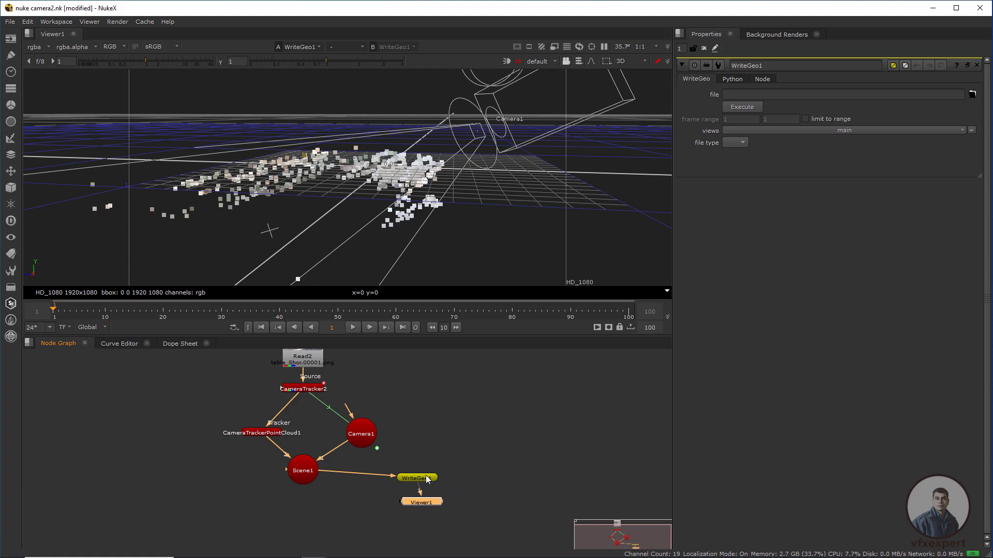
click(417, 478)
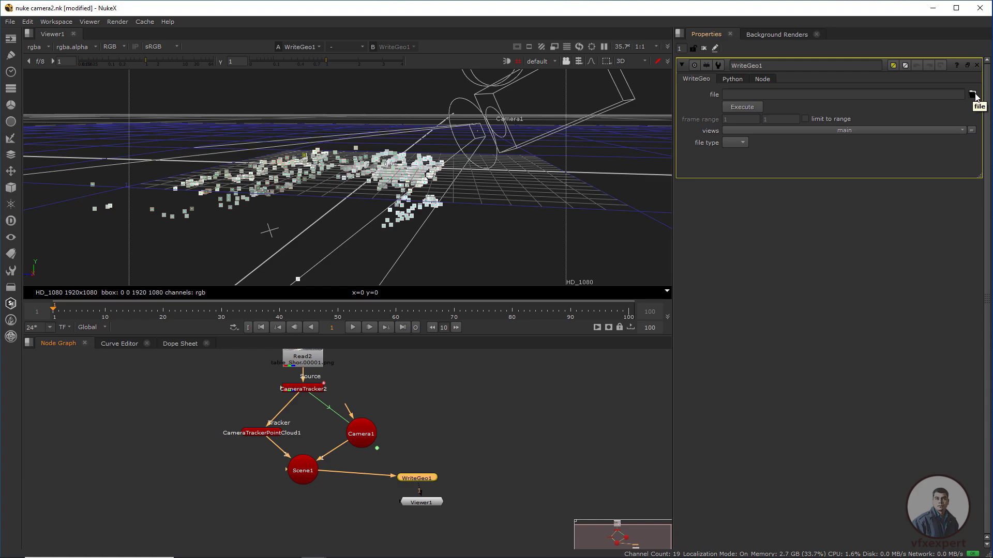
Step: Set WriteGeo1's output file to nuke_cam.abc in the Table export folder
click(975, 96)
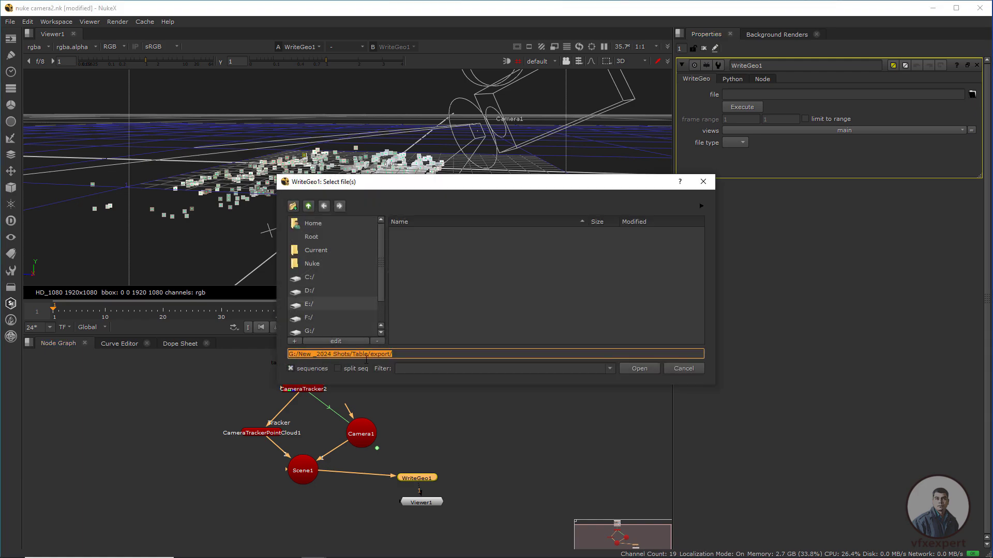
click(395, 356)
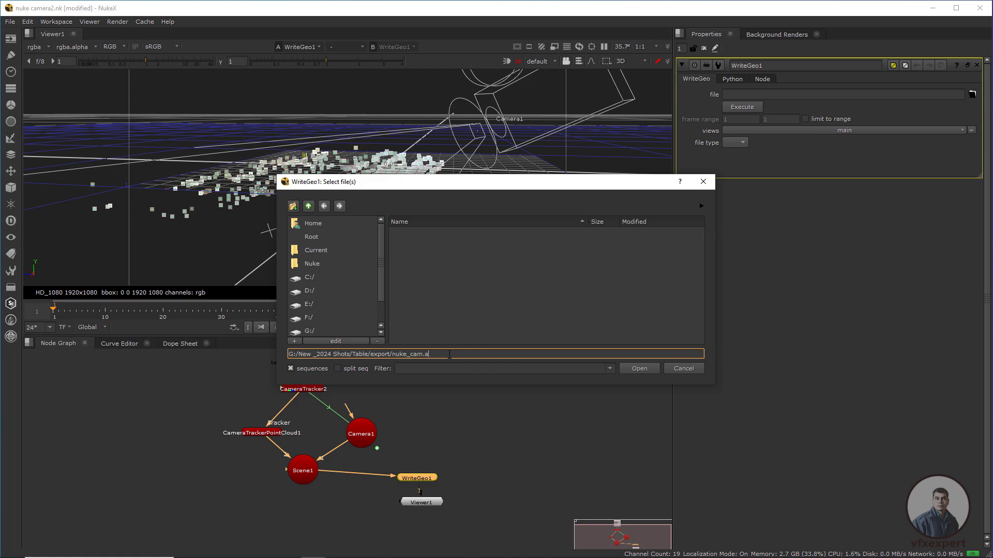
text(nuke_cam.abc)
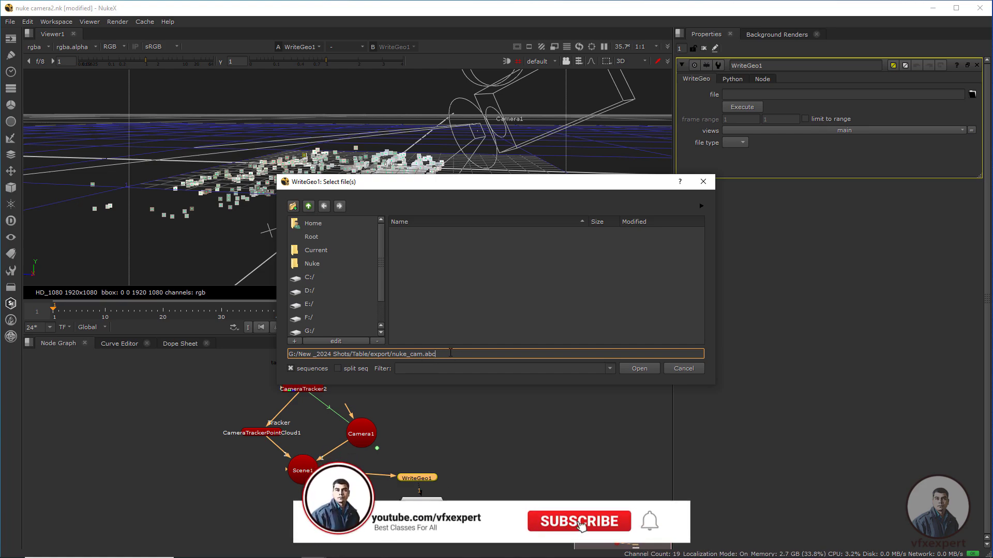
click(640, 369)
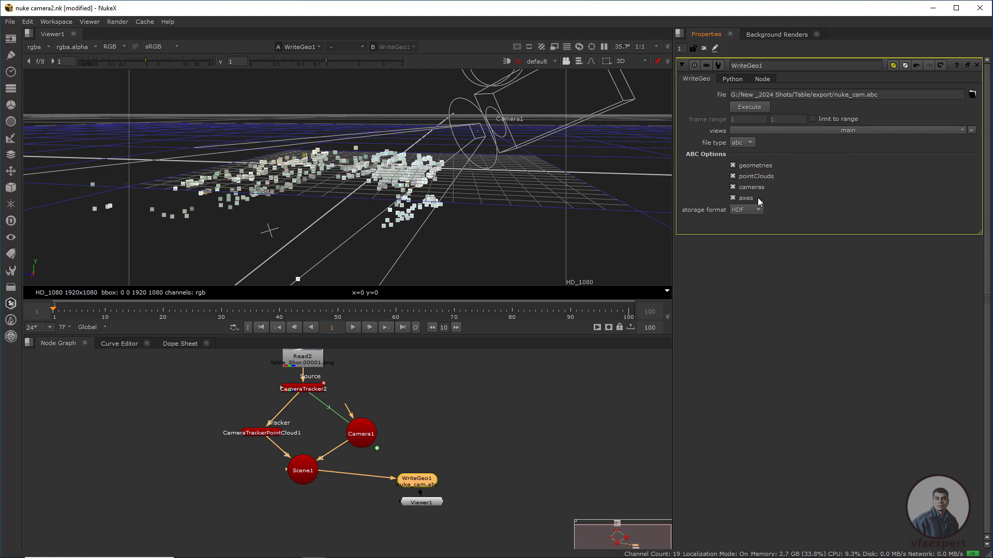
Step: Turn off geometries and axes in WriteGeo1 and set storage format to Ogawa
click(733, 165)
click(732, 198)
click(733, 211)
Step: Execute the WriteGeo1 export over the global 1-100 frame range
click(755, 107)
click(483, 268)
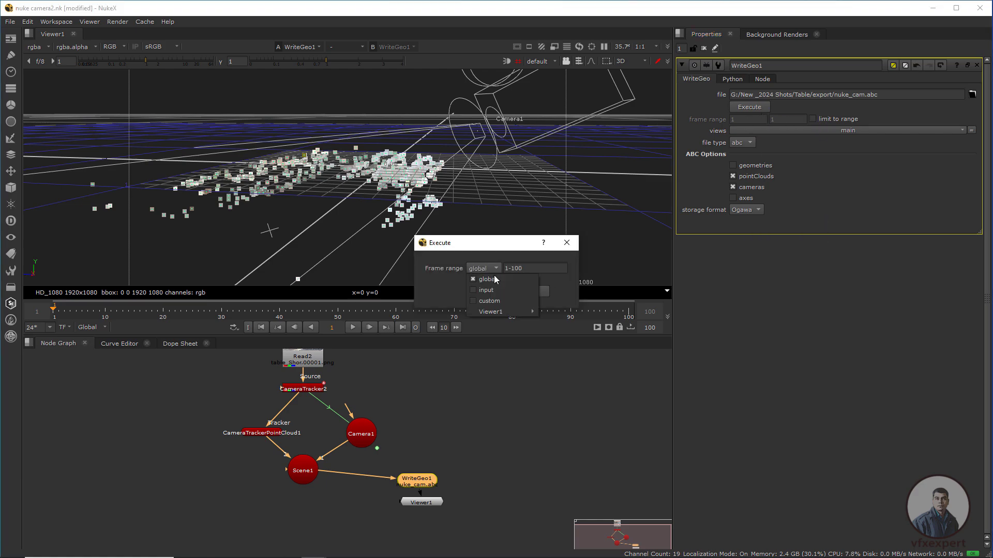
click(494, 276)
click(487, 292)
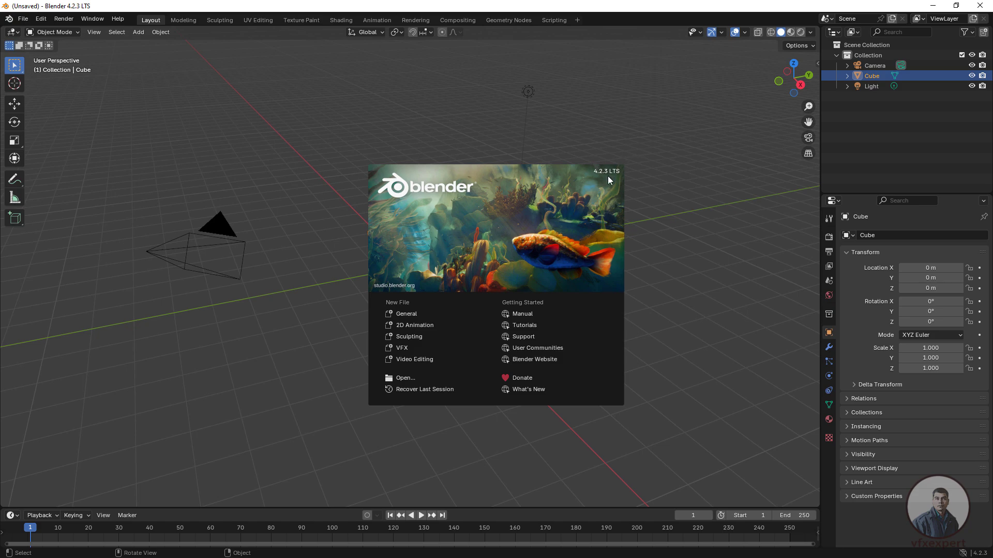
Step: Delete Blender's default camera, cube and light
click(381, 122)
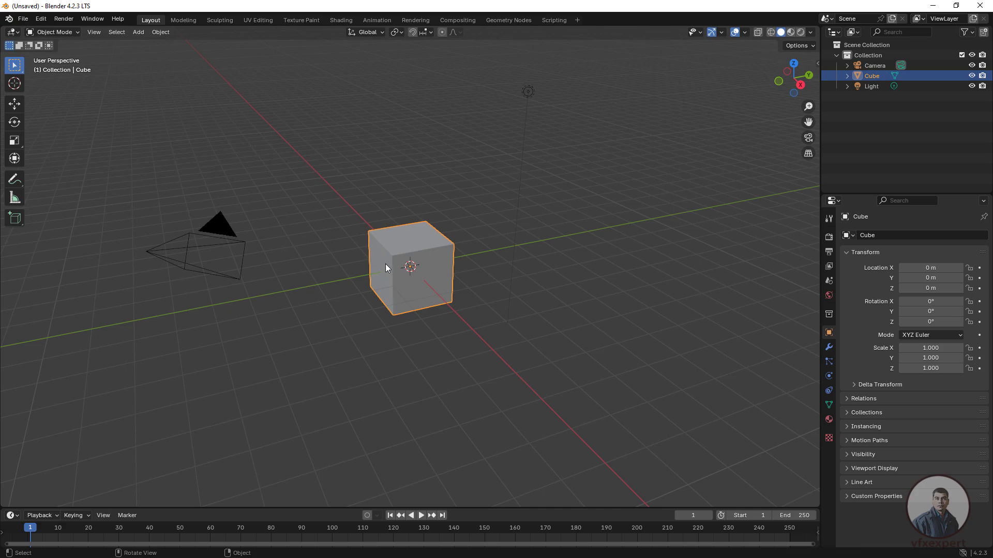
key(a)
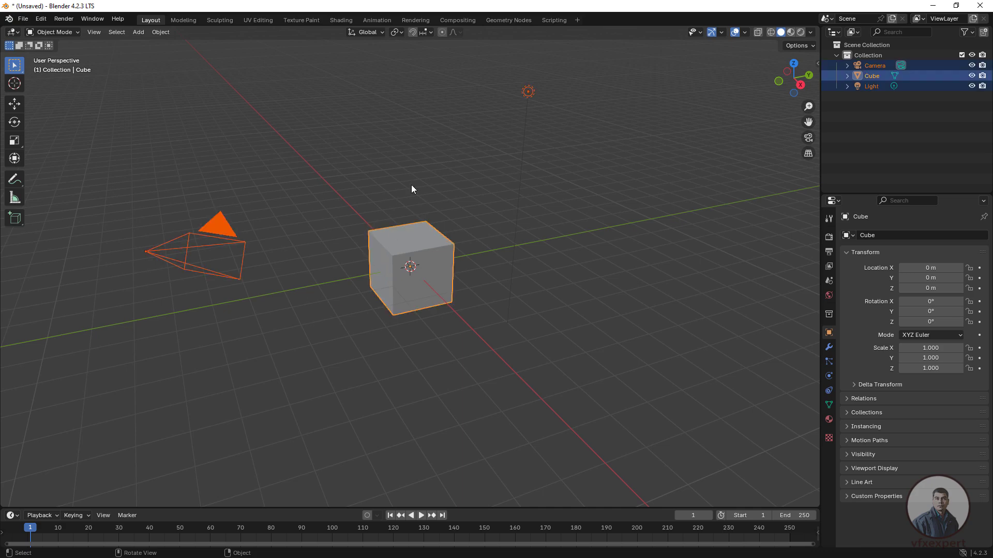
key(Delete)
Step: Import nuke_cam.abc from the export folder as an Alembic file
click(26, 19)
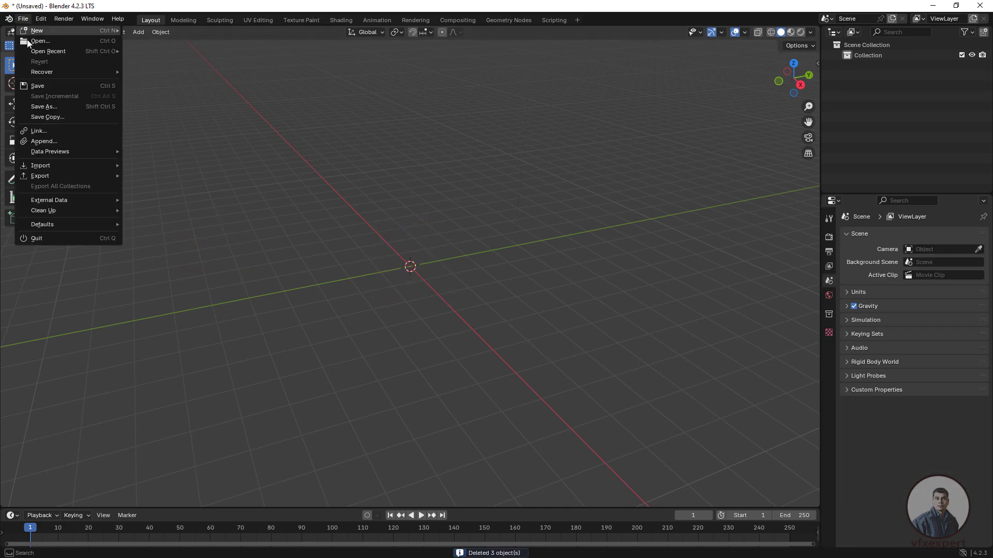
mouse_move(48, 167)
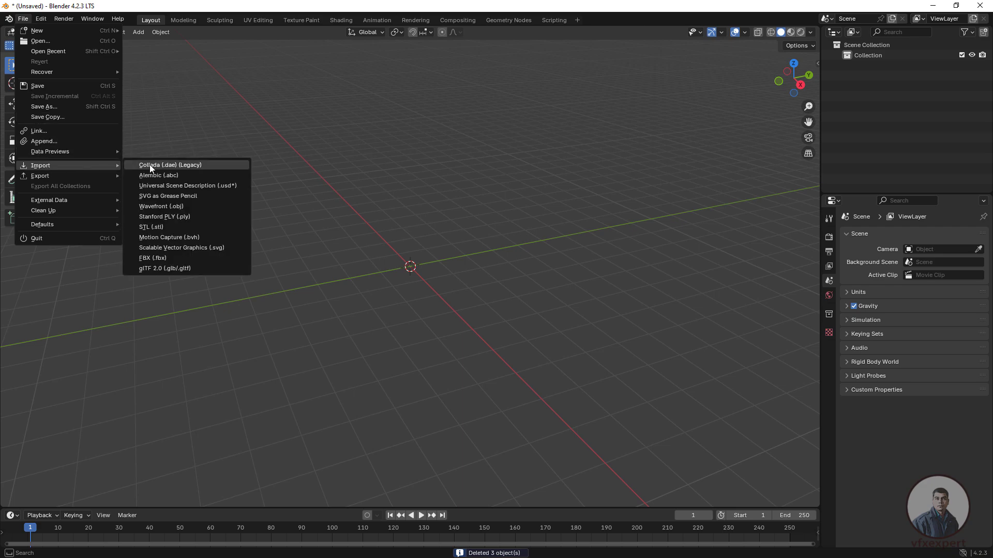
click(178, 175)
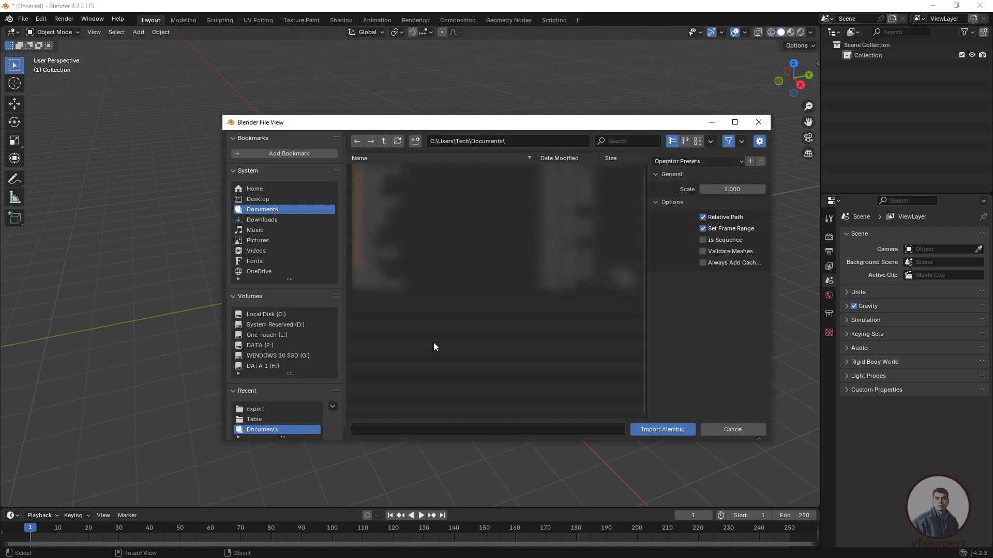
click(264, 407)
click(398, 172)
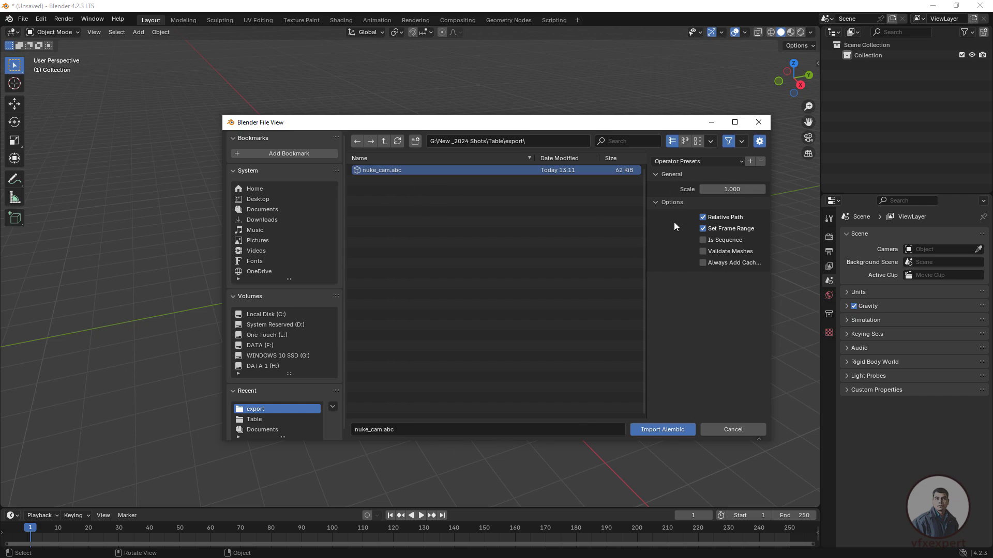
click(670, 431)
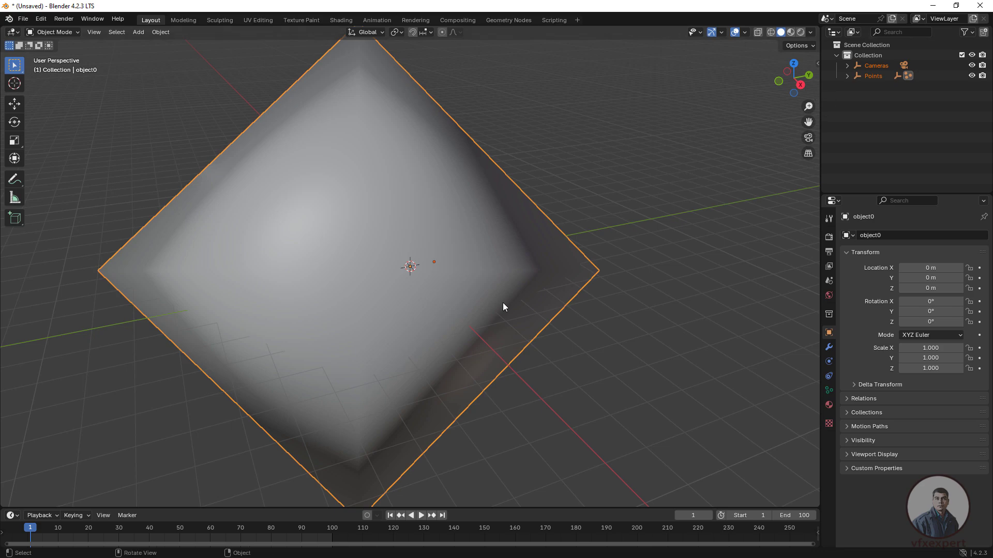
Step: Expand Points and CameraTrackerPointCloud1 in the Outliner to show object0
click(847, 76)
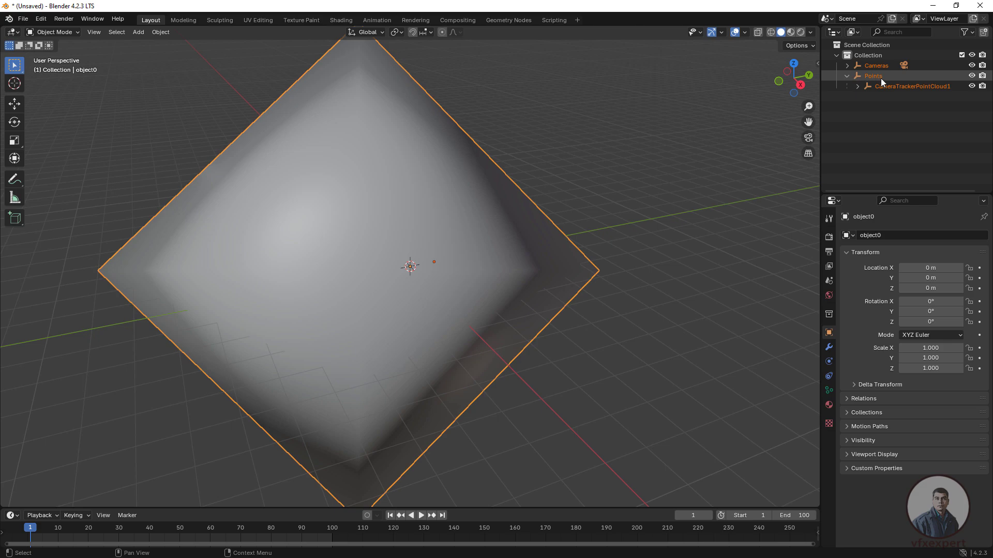
click(858, 87)
Step: Identify the large object0 cube by toggling its visibility, then delete it
click(890, 97)
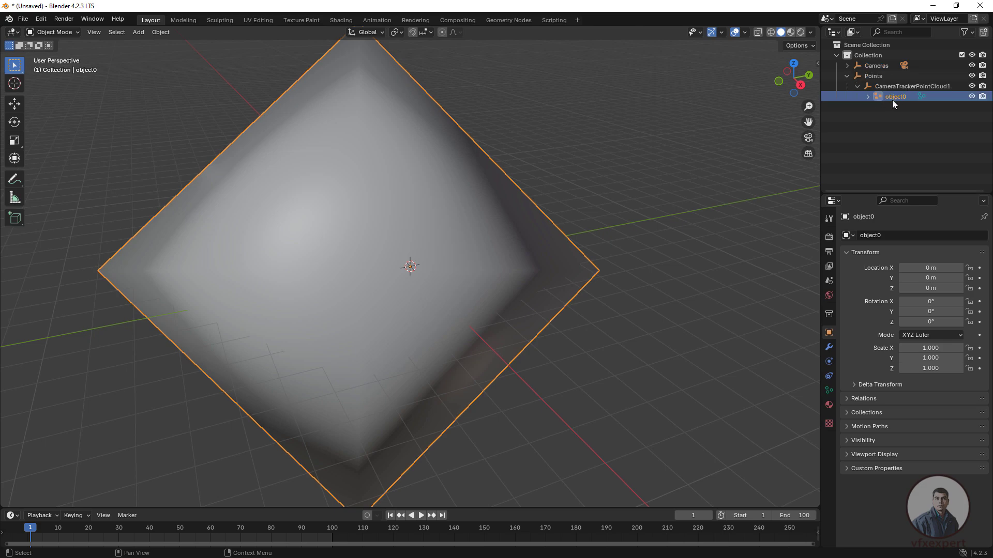
click(967, 97)
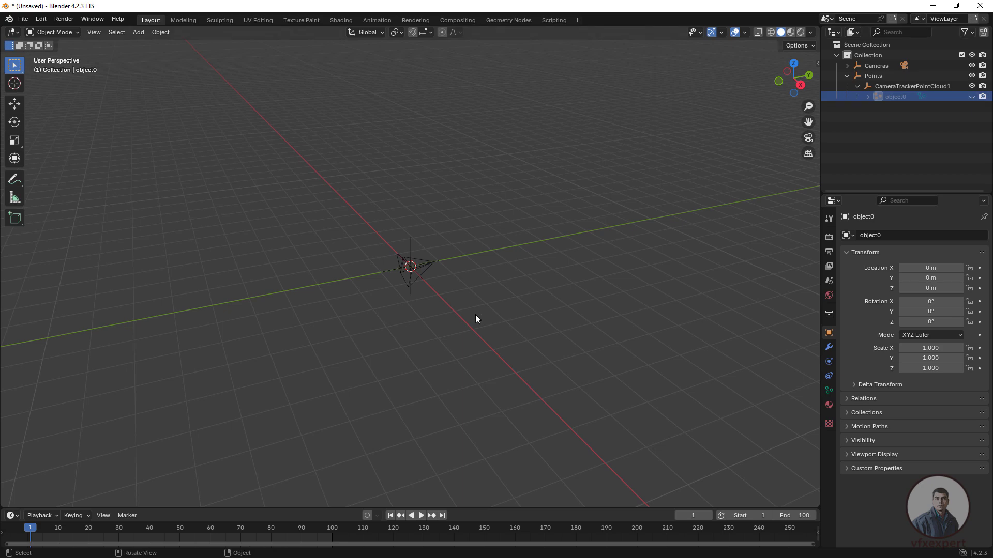
click(972, 96)
click(972, 97)
click(971, 97)
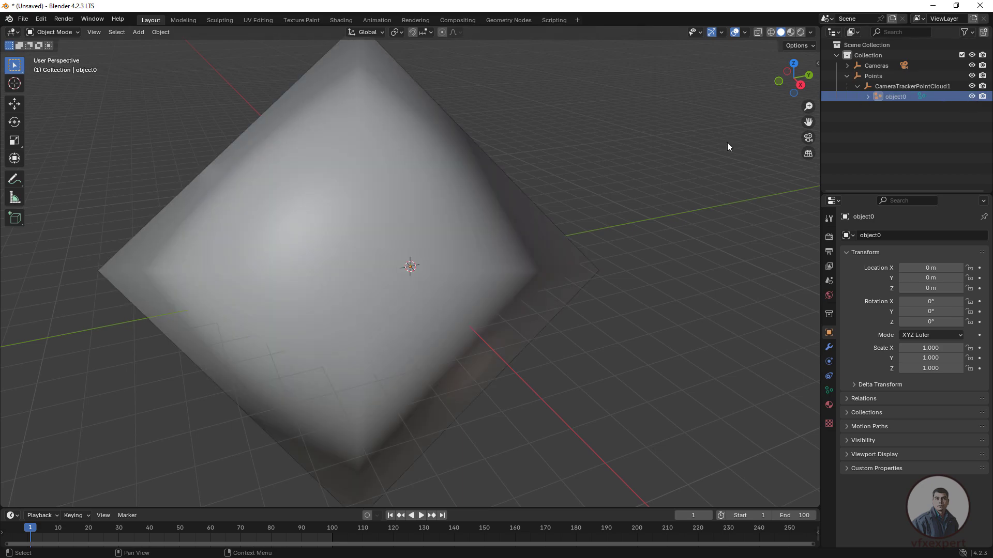
click(580, 277)
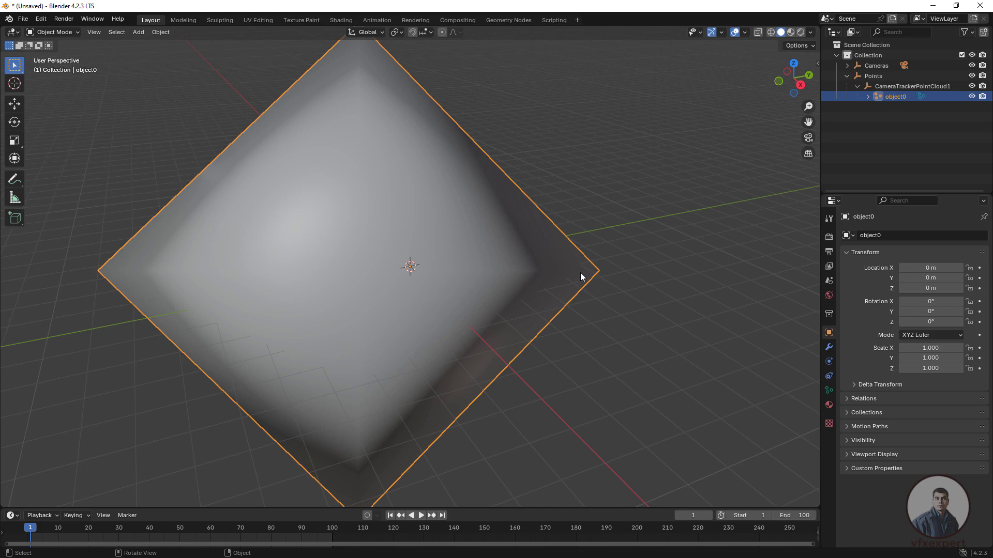
key(x)
Step: Look through the imported camera and play its animation, stopping around frame 15
click(808, 137)
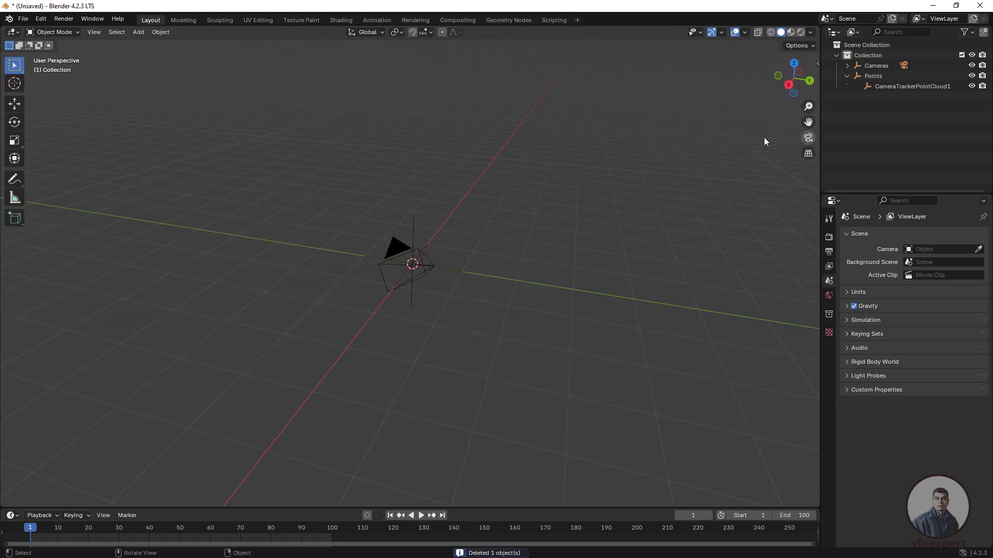
key(space)
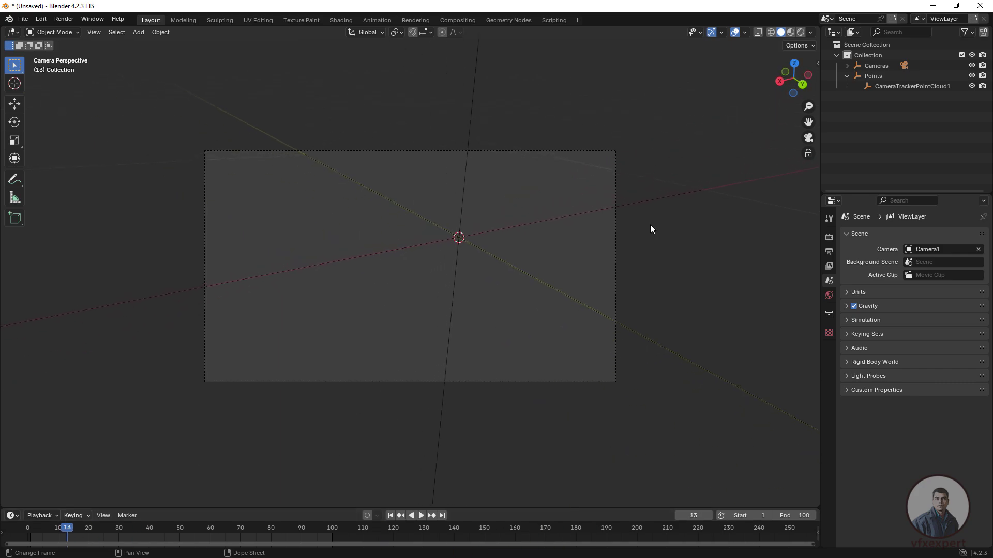
key(space)
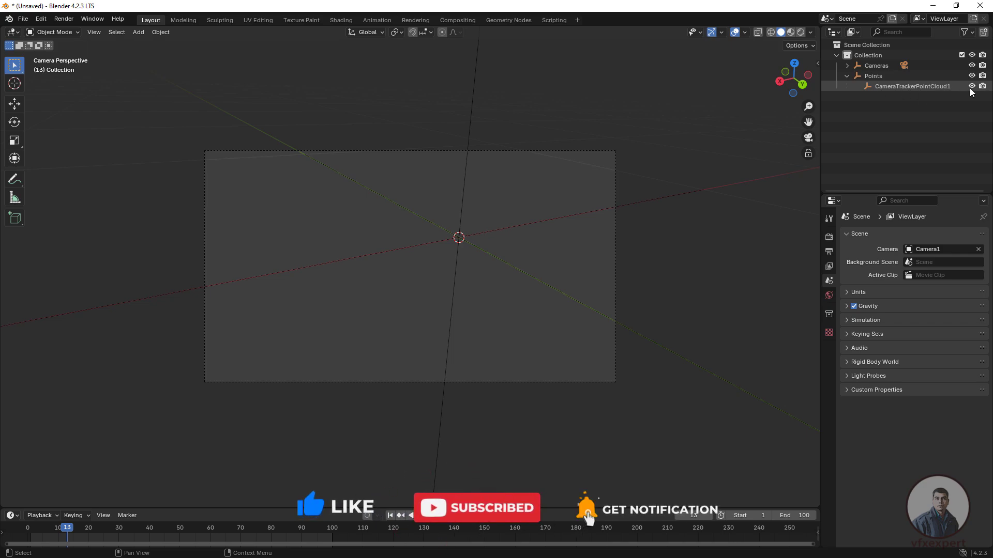
key(space)
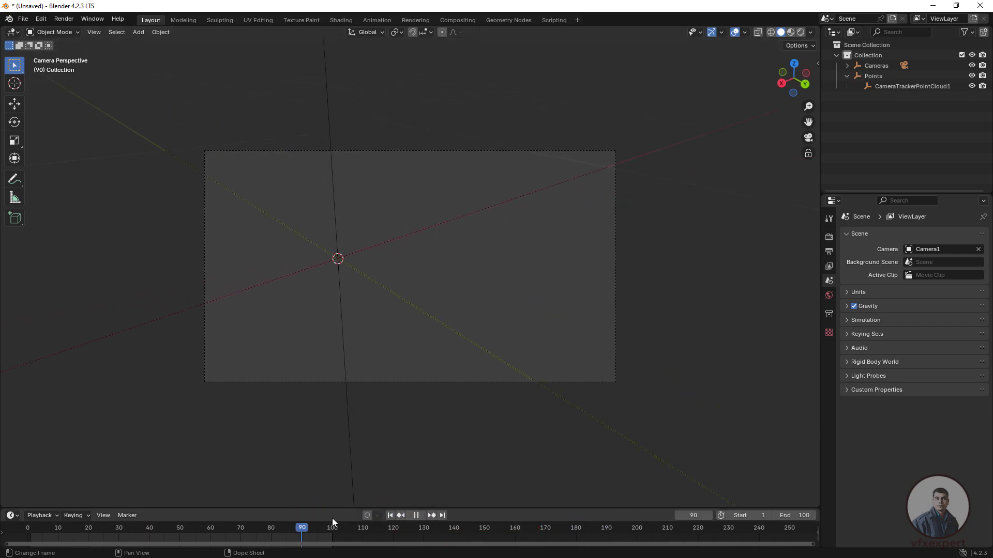
click(73, 527)
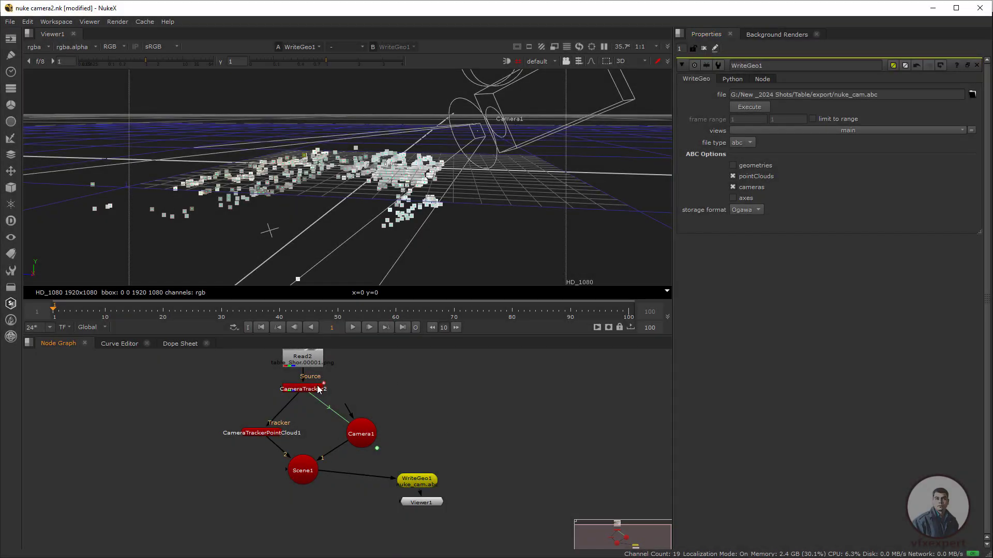
Step: View CameraTracker2's tracks with its settings open, and move Viewer1 lower in the graph
click(319, 389)
key(1)
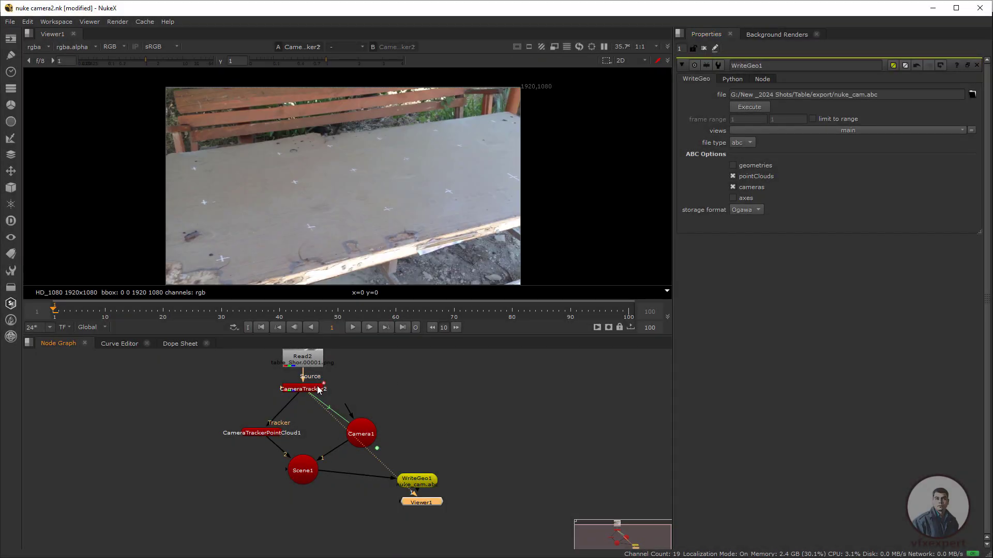
double_click(310, 389)
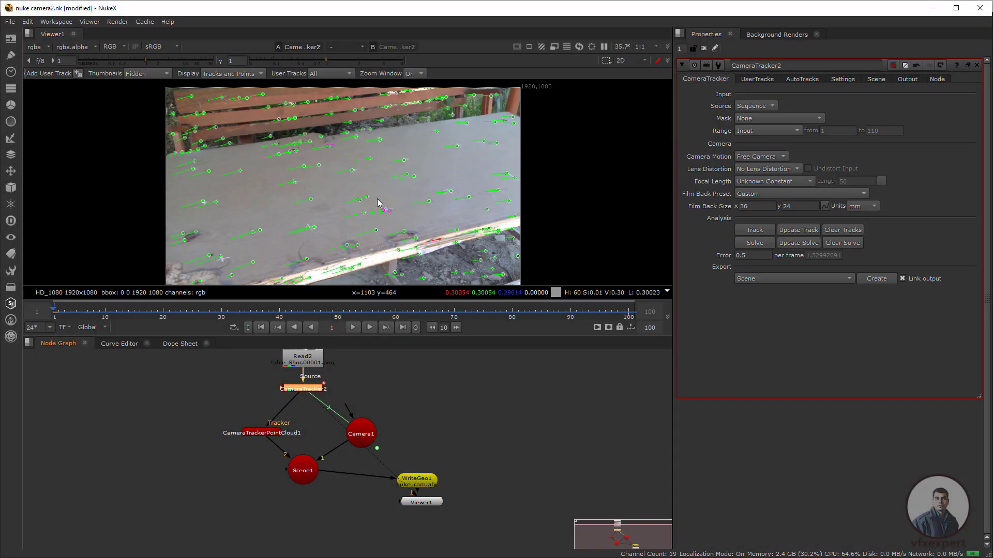
scroll(377, 197, up, 2)
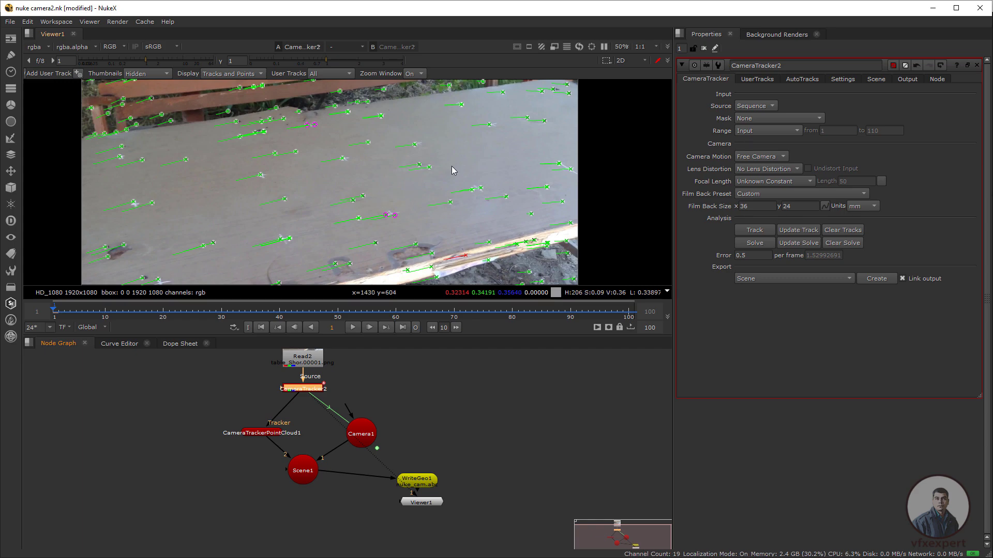
scroll(442, 214, down, 1)
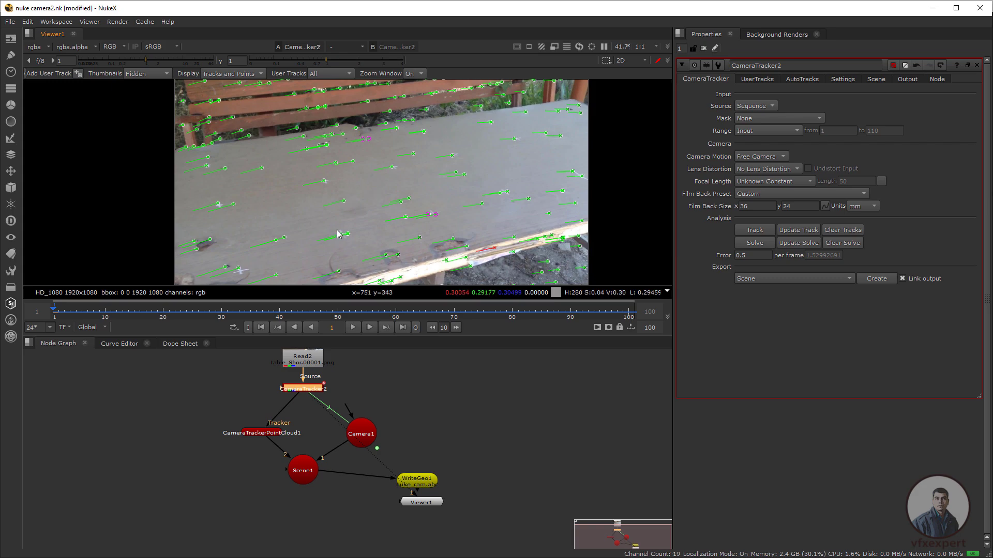
drag(426, 505, 392, 522)
scroll(449, 200, up, 2)
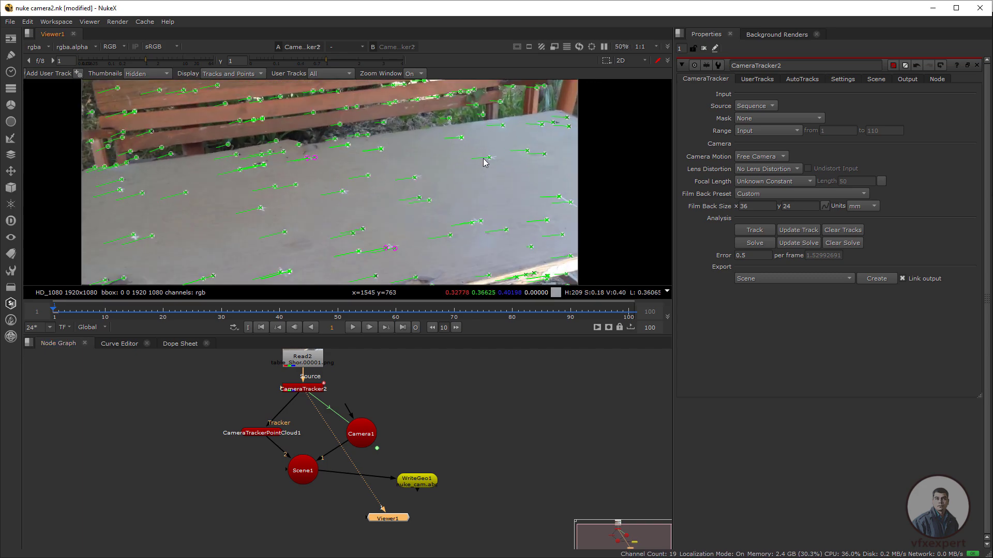
Step: Create an axis at a table track point and reopen CameraTracker2's tracks
right_click(490, 165)
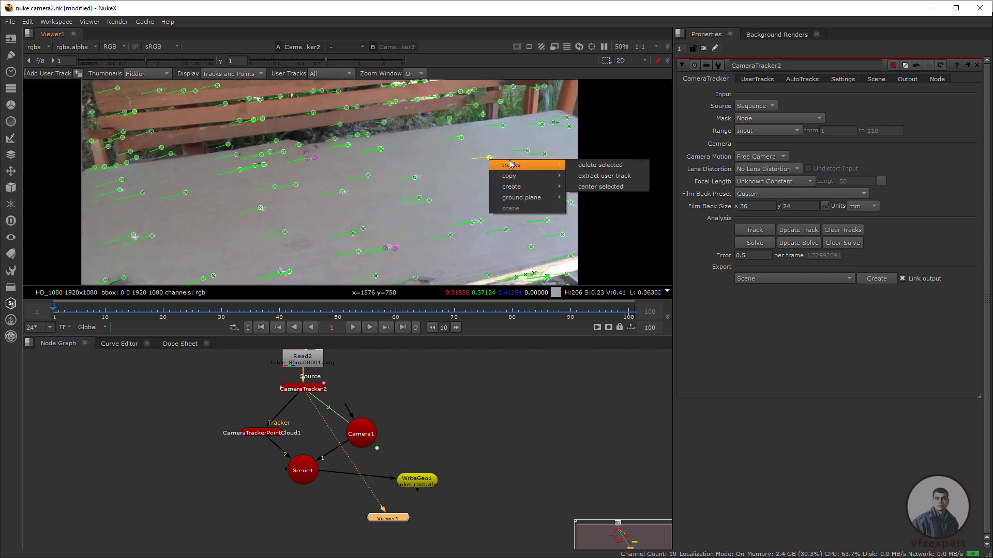
mouse_move(522, 189)
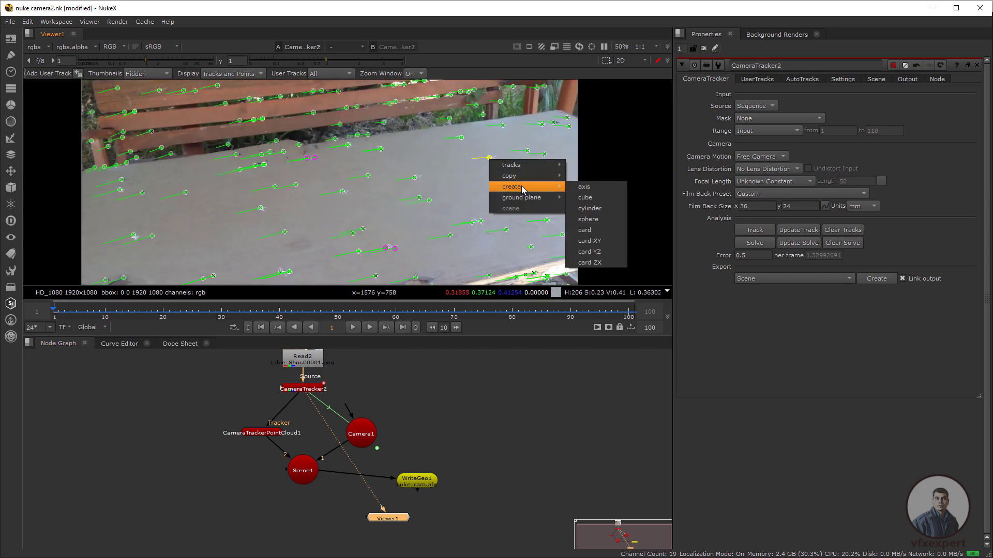
click(585, 187)
click(313, 388)
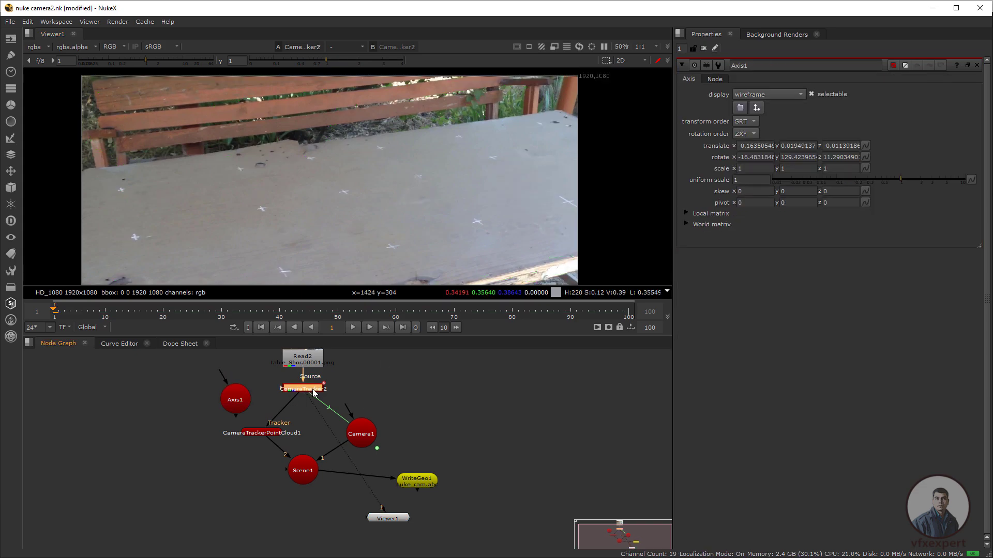
click(304, 391)
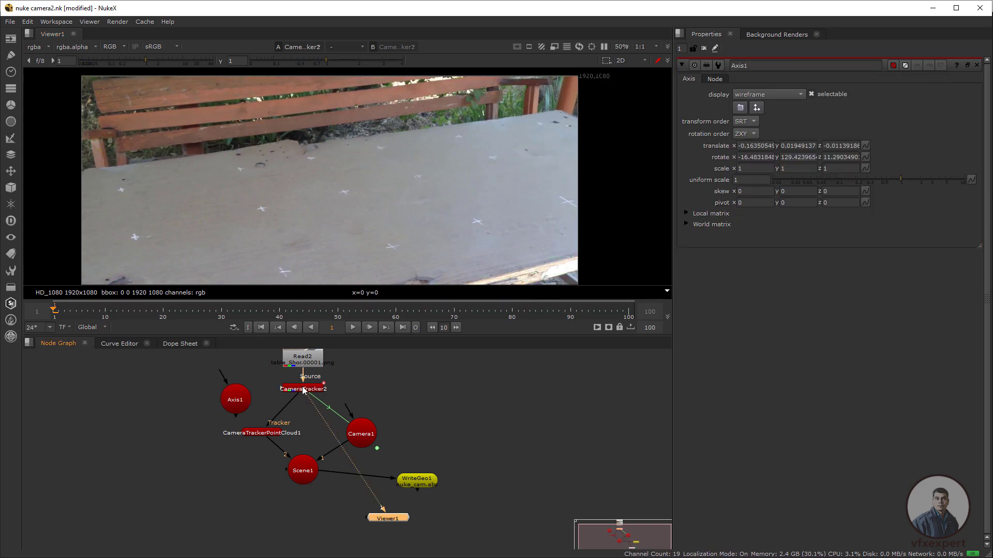
double_click(311, 389)
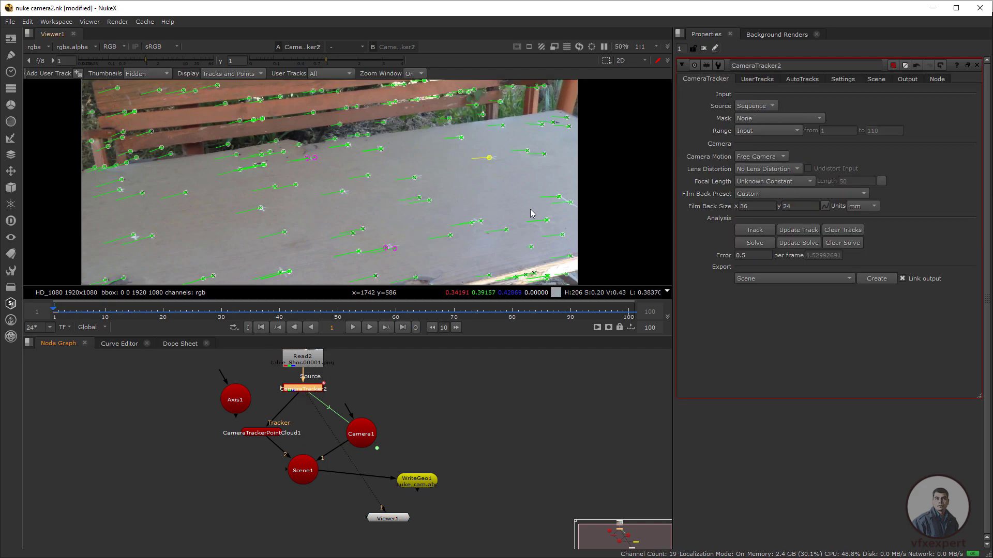
Step: Create two more axes from further table track points
middle_drag(508, 199, 532, 151)
right_click(532, 183)
mouse_move(568, 211)
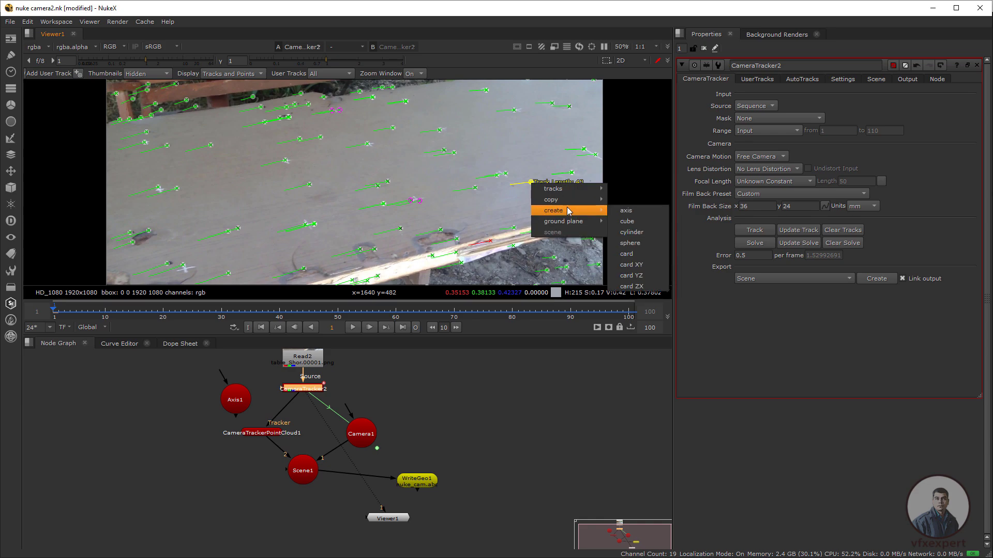
click(624, 211)
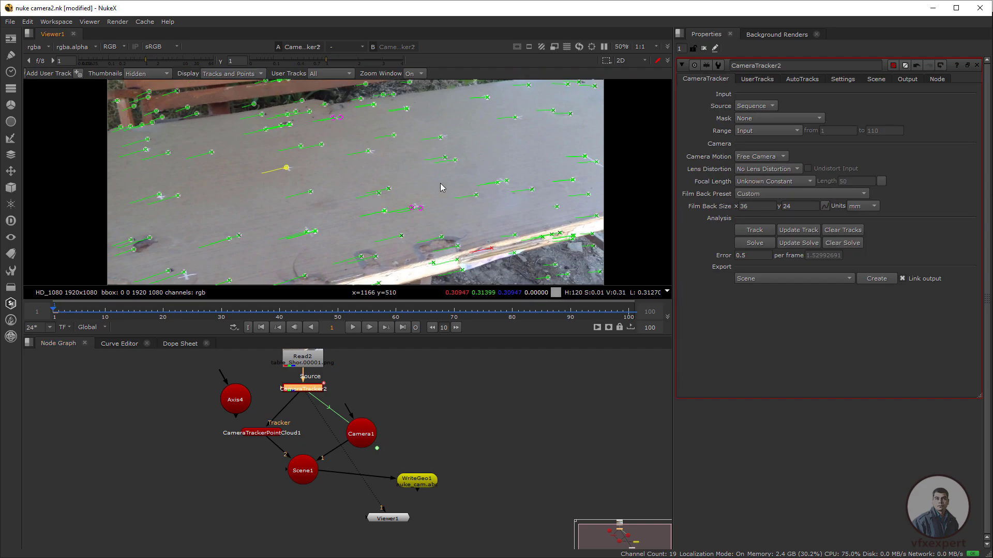
right_click(440, 187)
click(452, 181)
Step: Place Axis5 below Axis4, connect Axis4 into Scene1, and move Axis1 and Viewer1 aside
drag(241, 402, 284, 473)
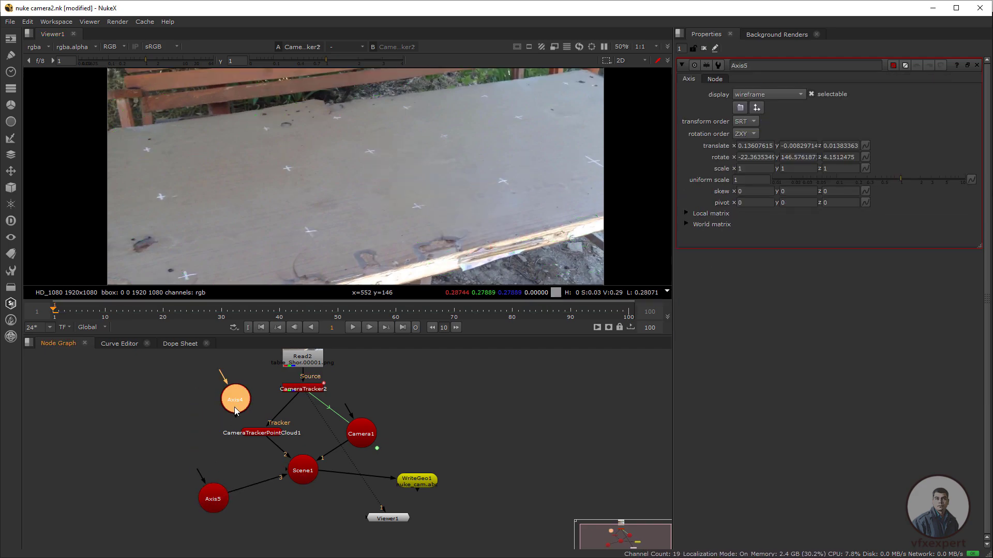
drag(202, 463, 294, 479)
drag(294, 479, 295, 472)
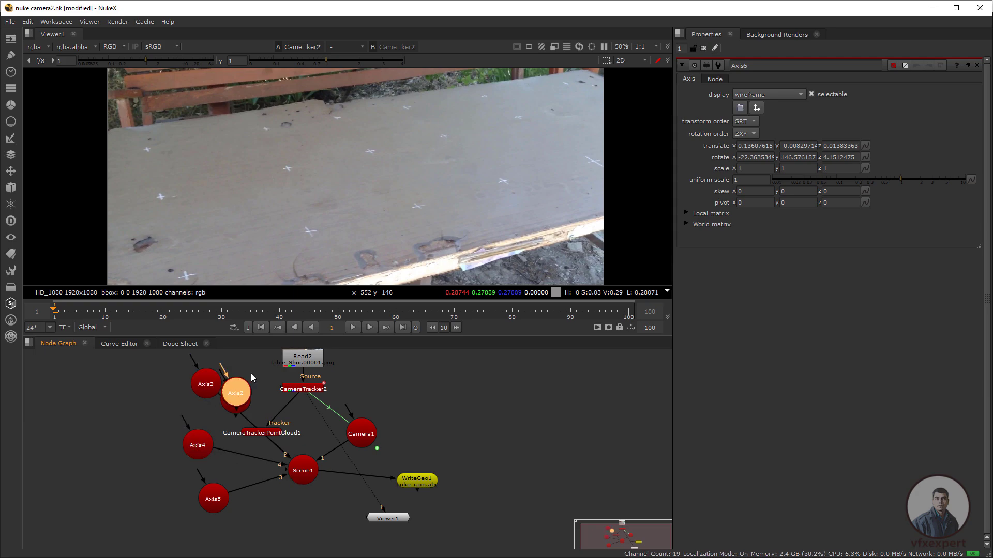
drag(236, 399, 232, 378)
drag(388, 518, 499, 460)
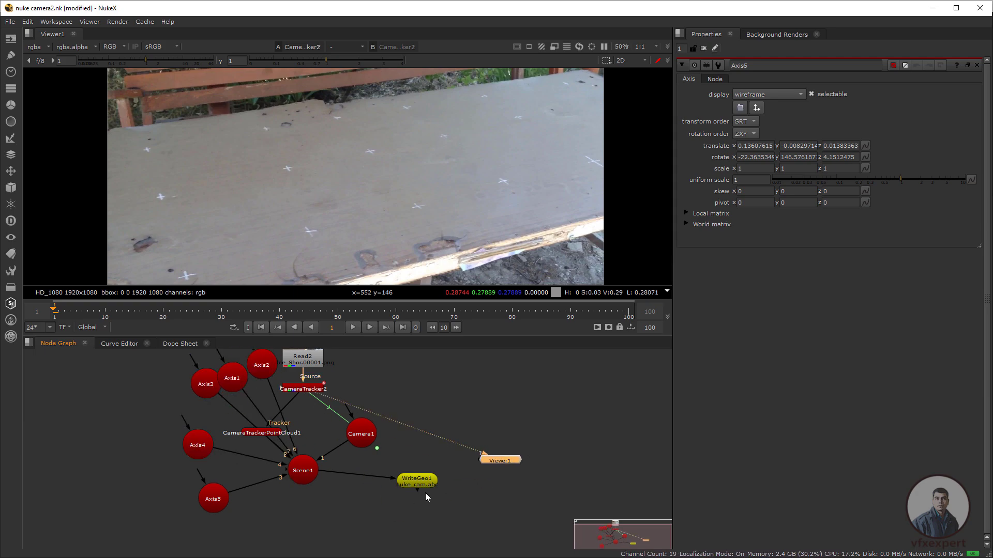
Step: Point WriteGeo1 at nuke_cam2.abc and execute the Alembic export for frames 1–100
double_click(418, 485)
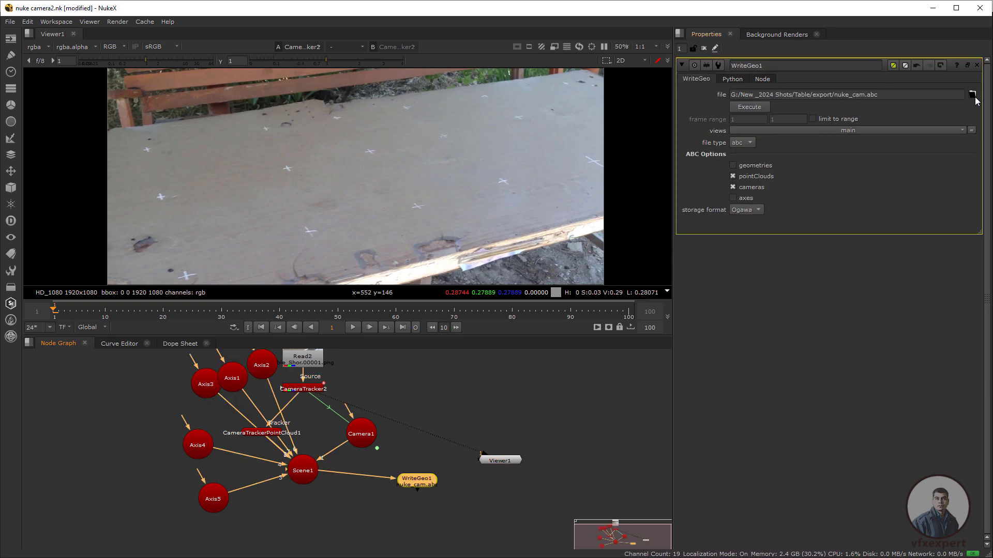
click(974, 96)
click(421, 244)
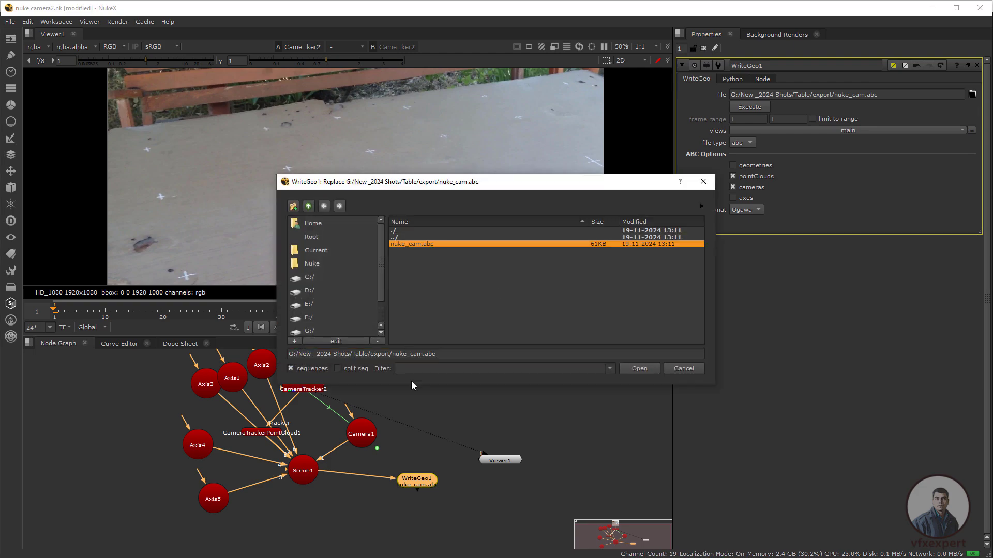
click(423, 354)
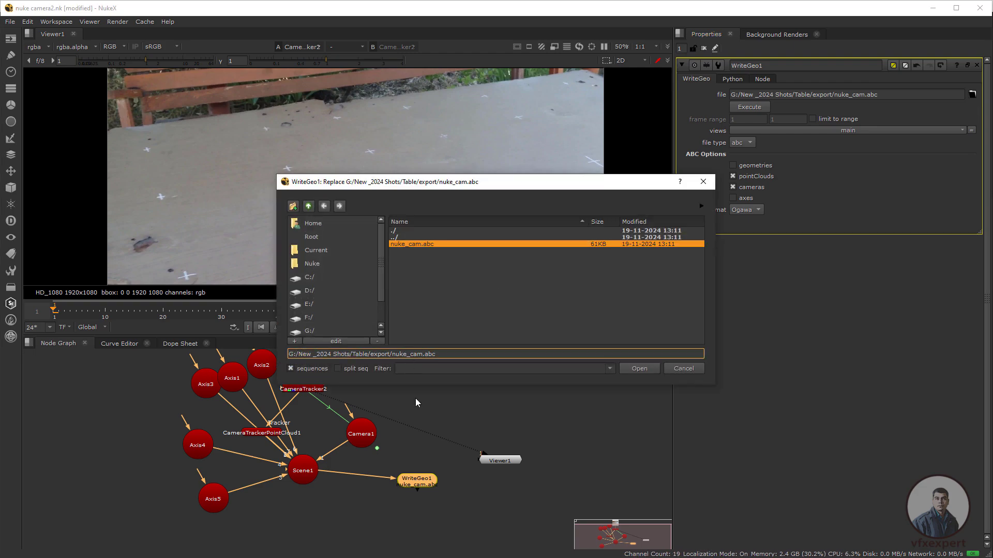
text(2)
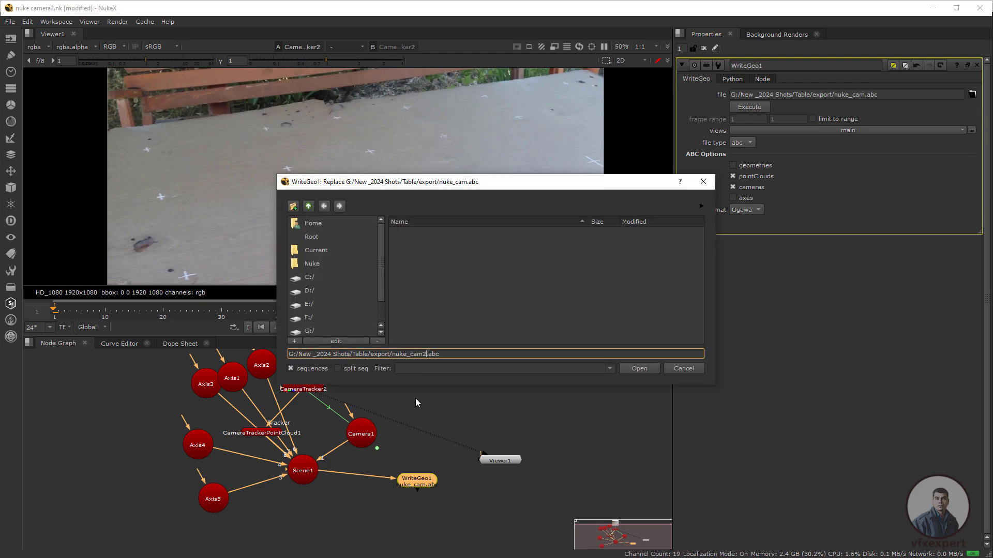
click(639, 369)
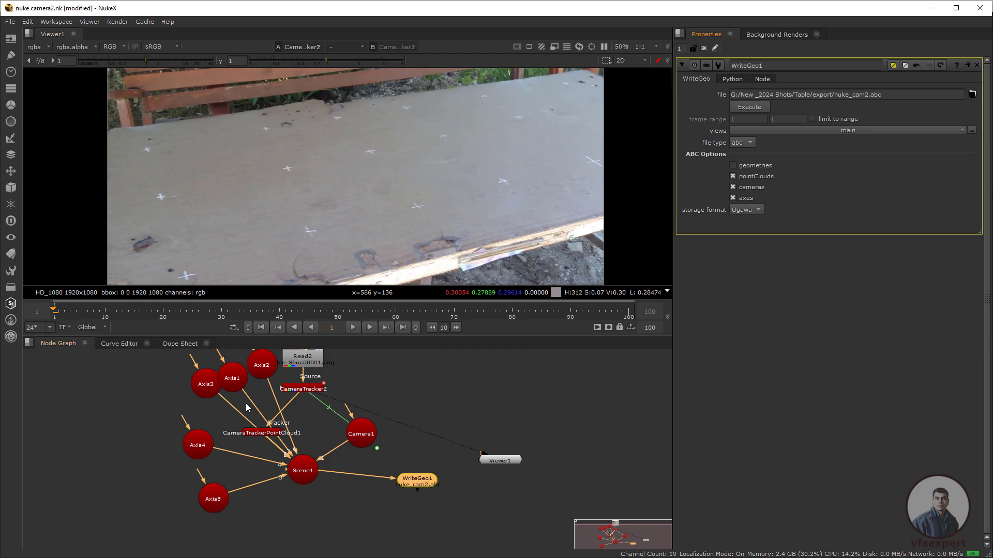
click(754, 107)
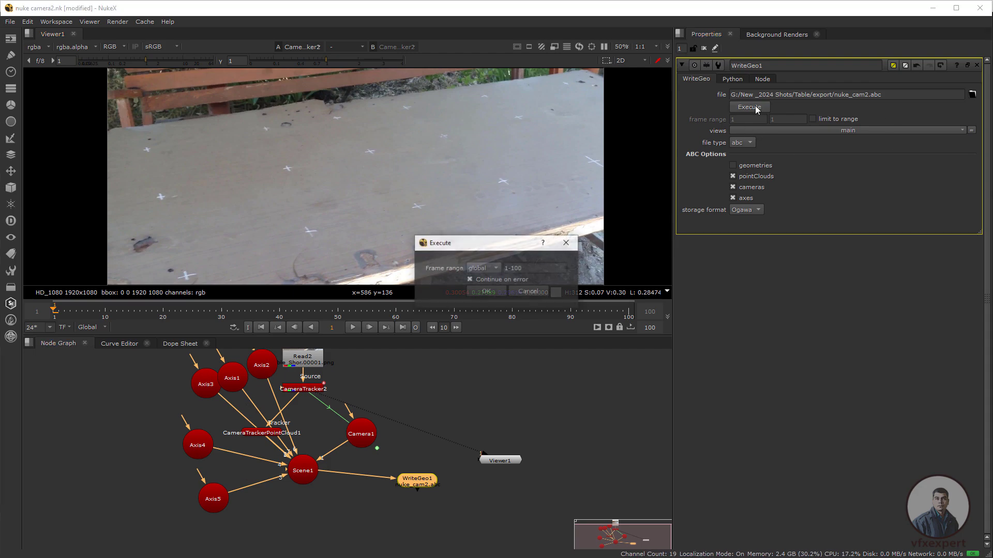
click(486, 291)
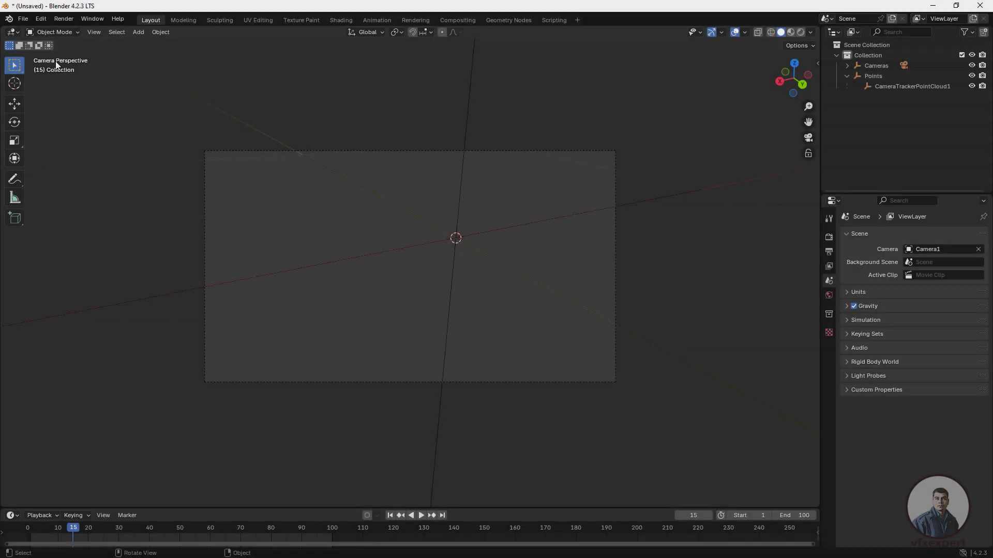
Step: Start a new General scene without saving and delete the default camera, cube and light
click(23, 19)
mouse_move(42, 27)
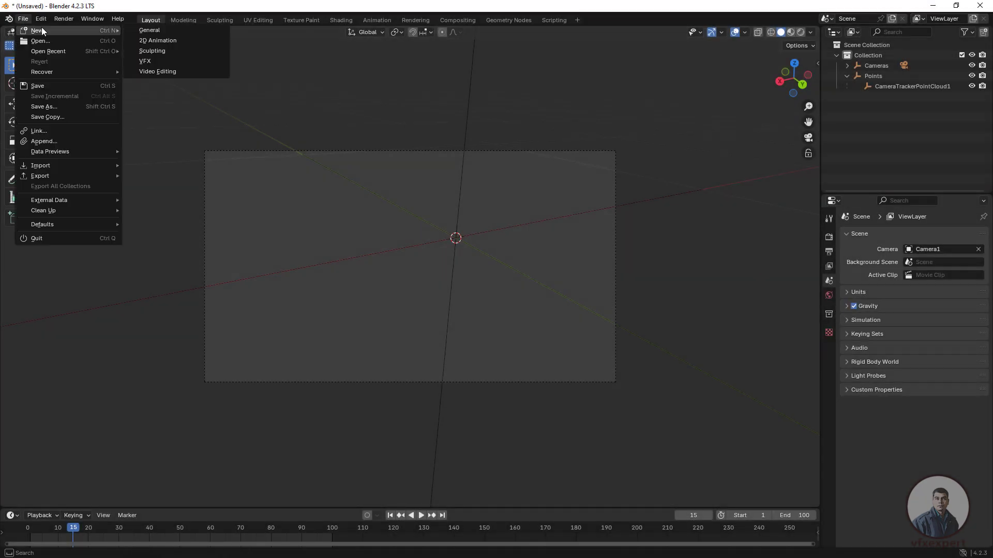
click(160, 30)
click(519, 307)
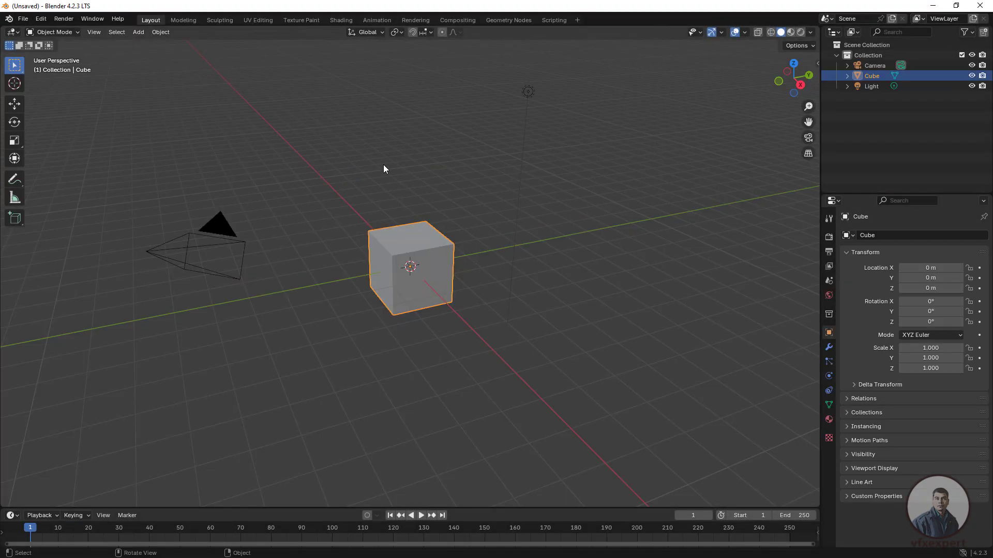
key(alt+a)
key(a)
key(Delete)
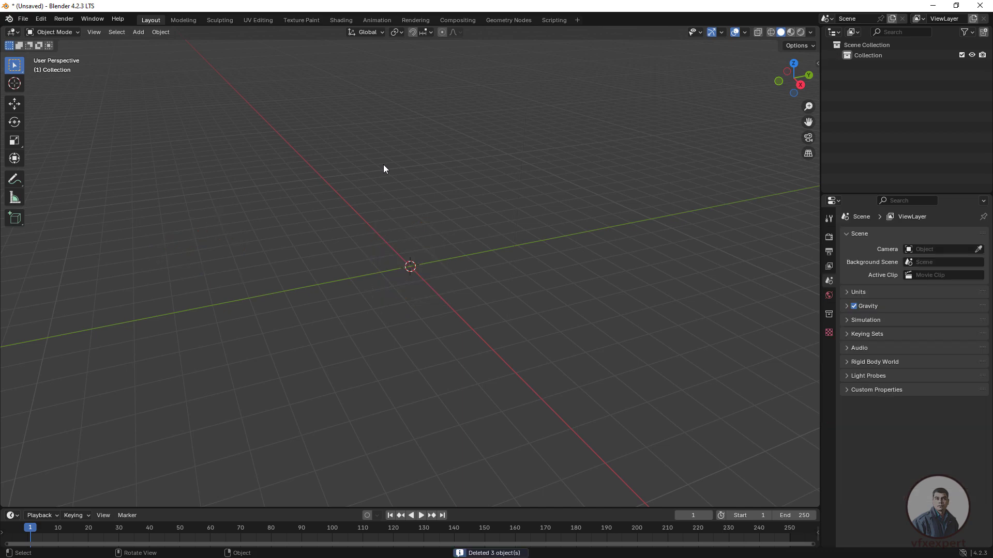
Step: Import nuke_cam2.abc as Alembic from the recent export folder
click(22, 19)
mouse_move(78, 167)
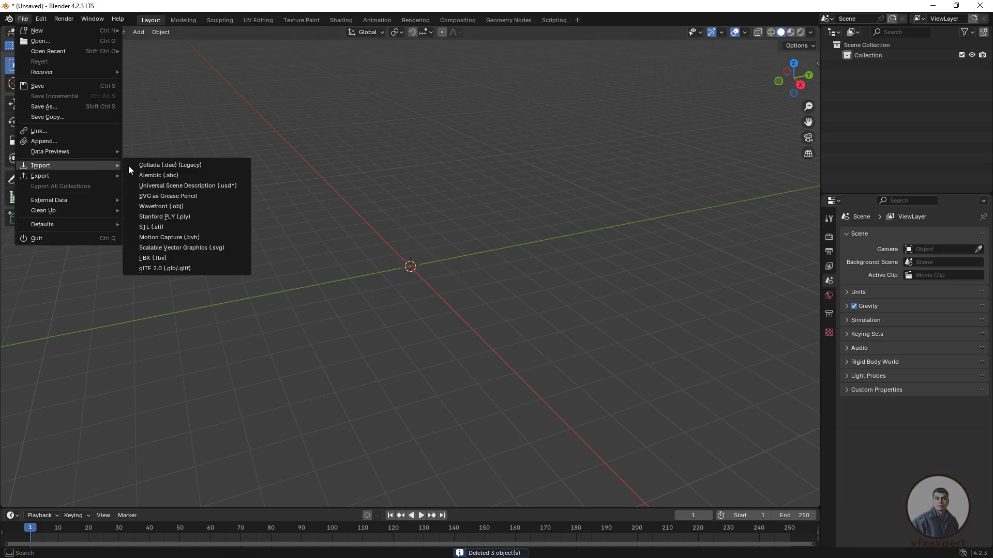
click(170, 175)
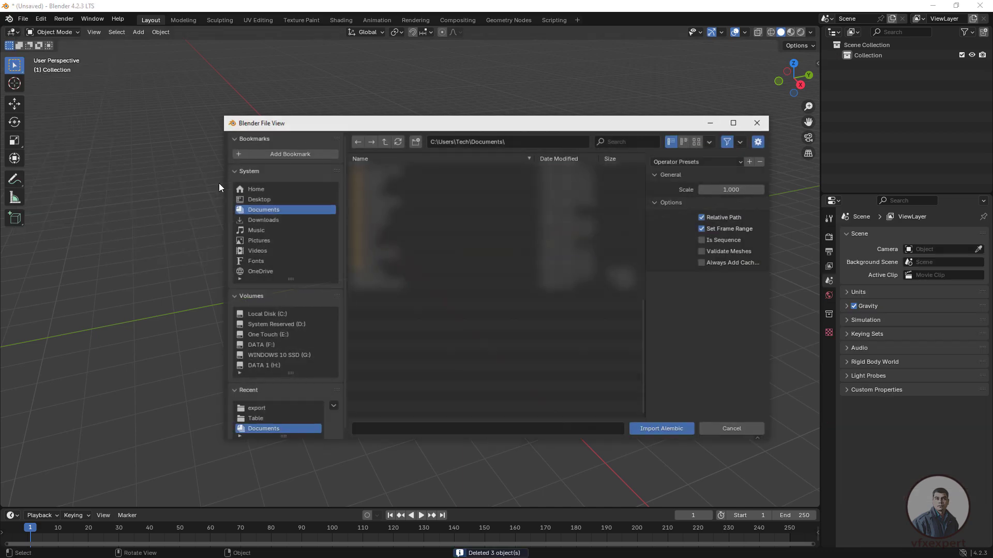
click(257, 409)
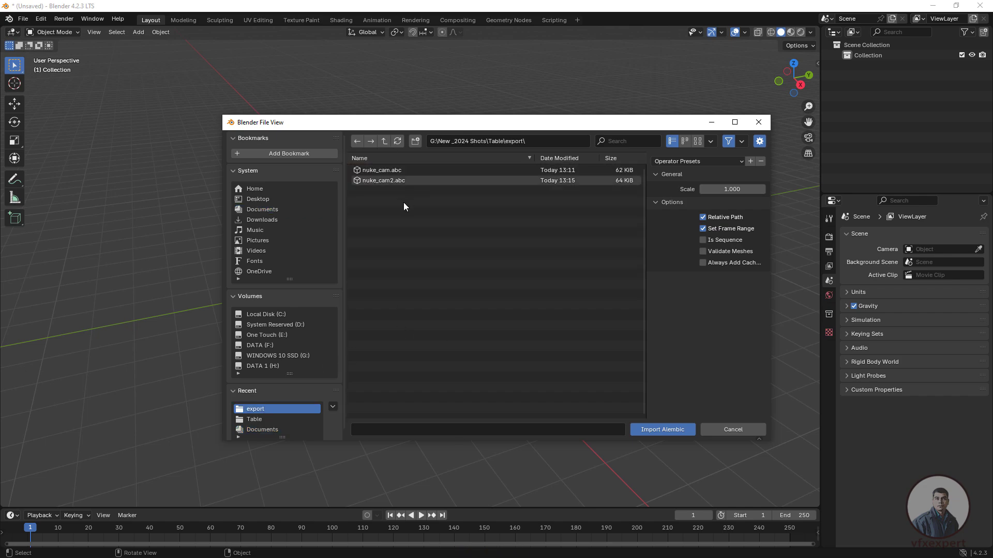
click(401, 182)
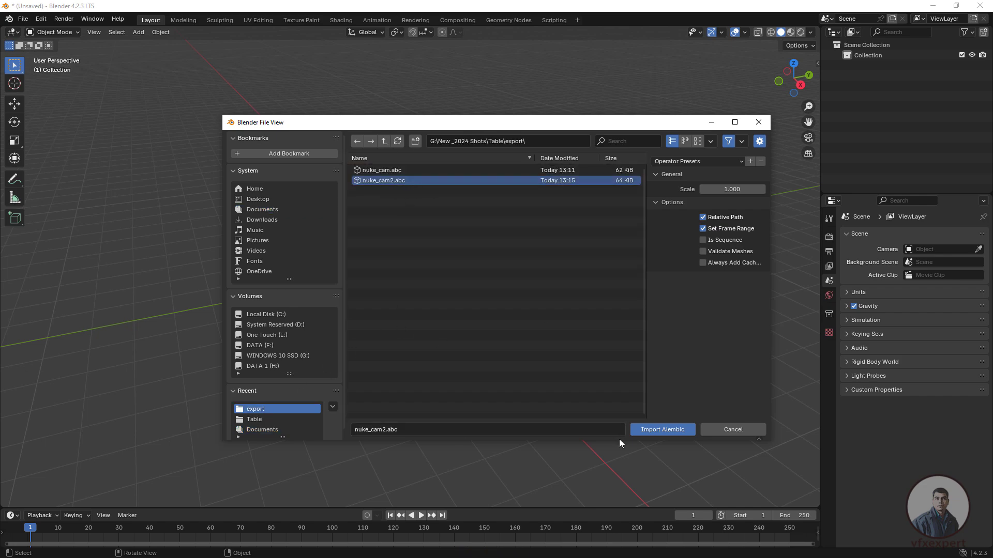
click(670, 433)
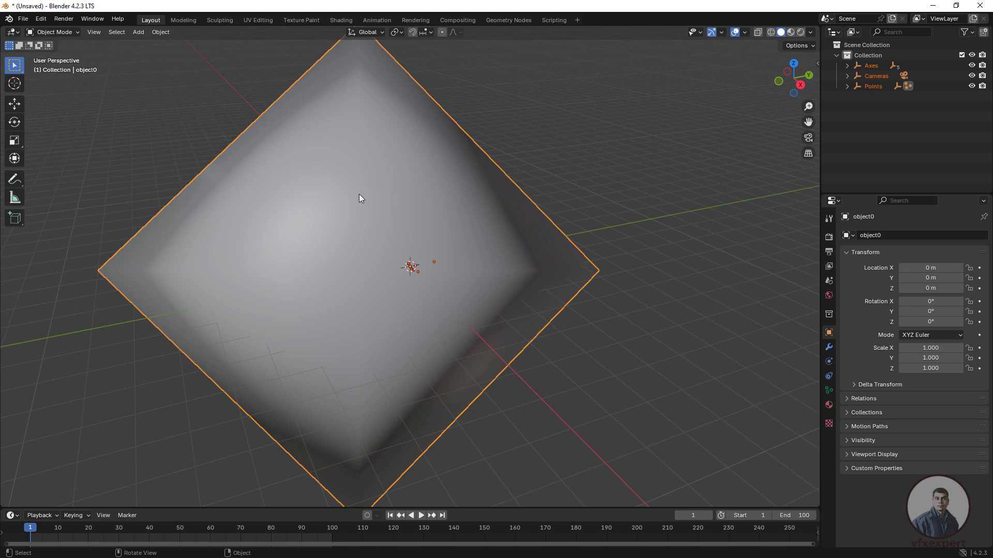
Step: Delete the oversized object0 mesh and look through the imported camera
click(604, 311)
click(592, 276)
key(Delete)
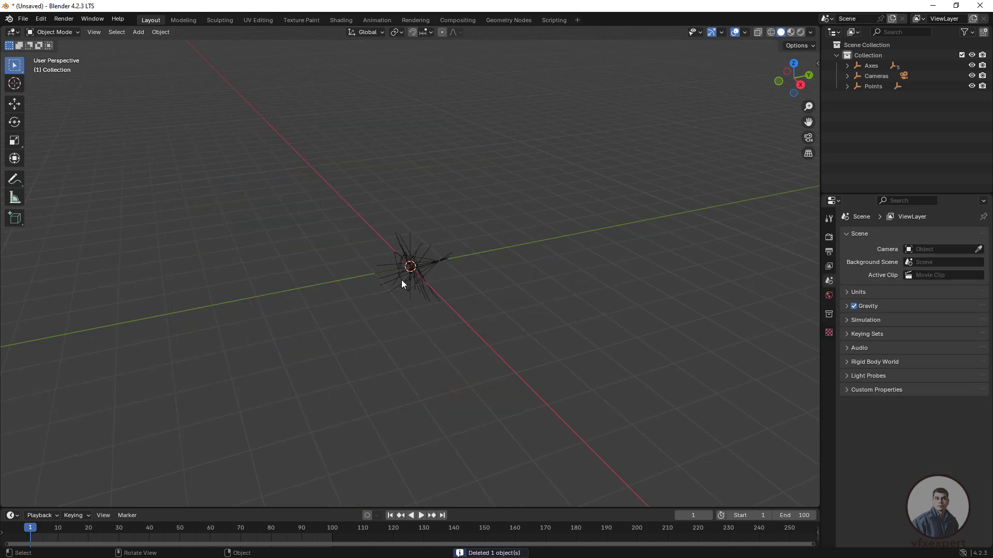
click(808, 137)
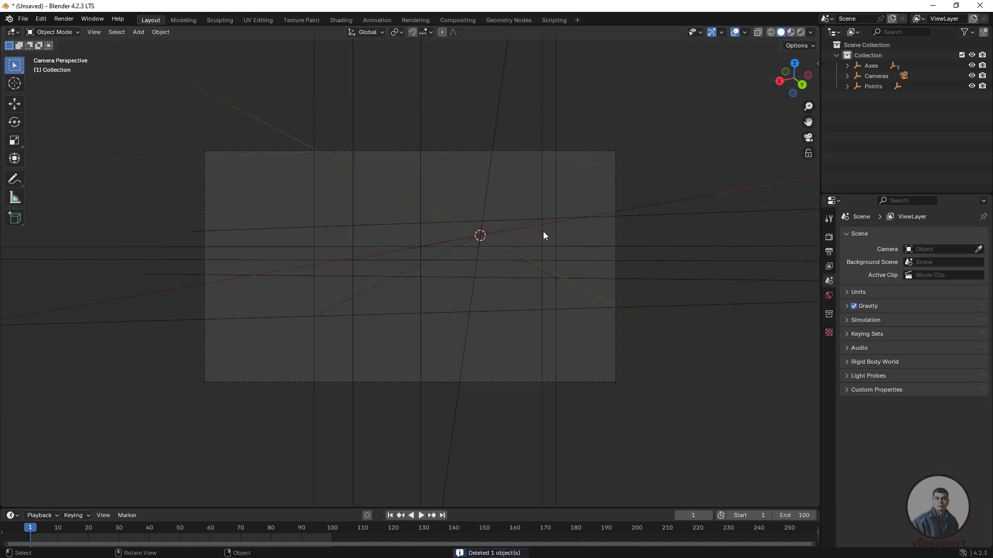
Step: Return to frame 0, add a cube at the origin, zoom out, and start a new file
drag(90, 529, 23, 529)
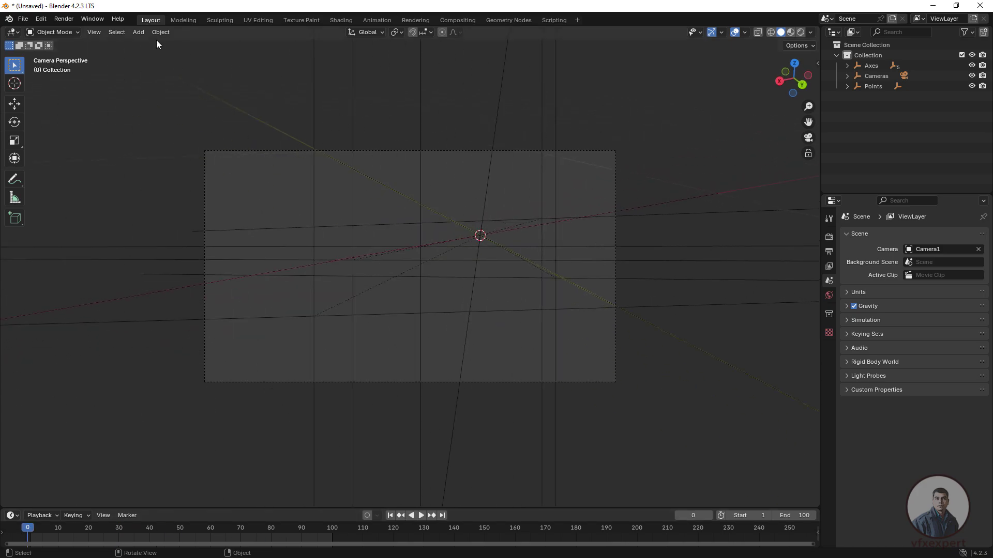
click(139, 32)
mouse_move(171, 42)
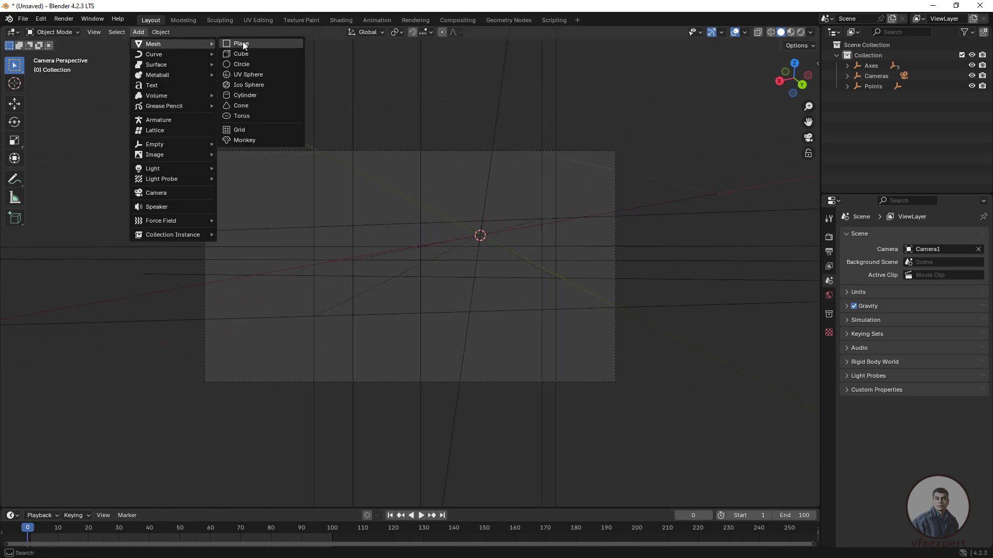
click(252, 52)
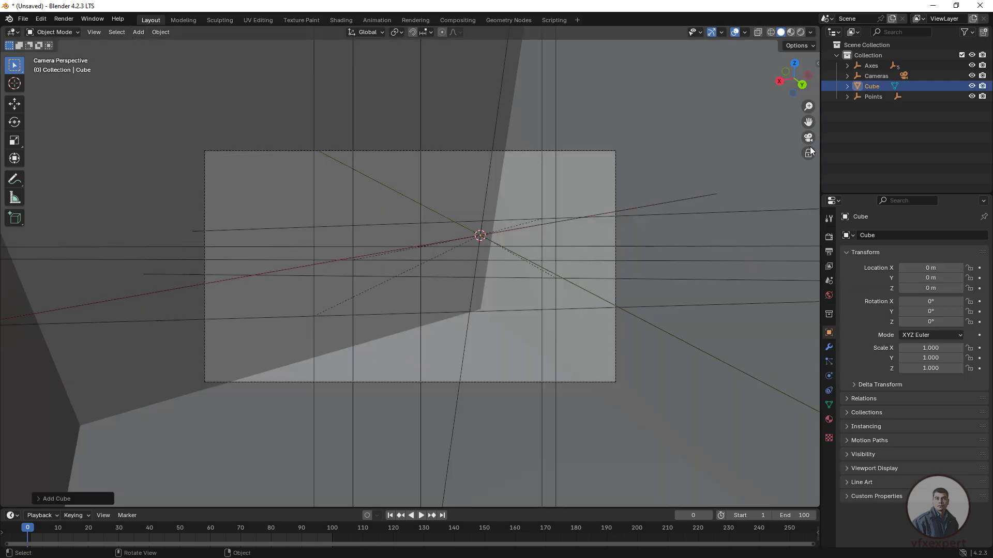
scroll(625, 237, down, 5)
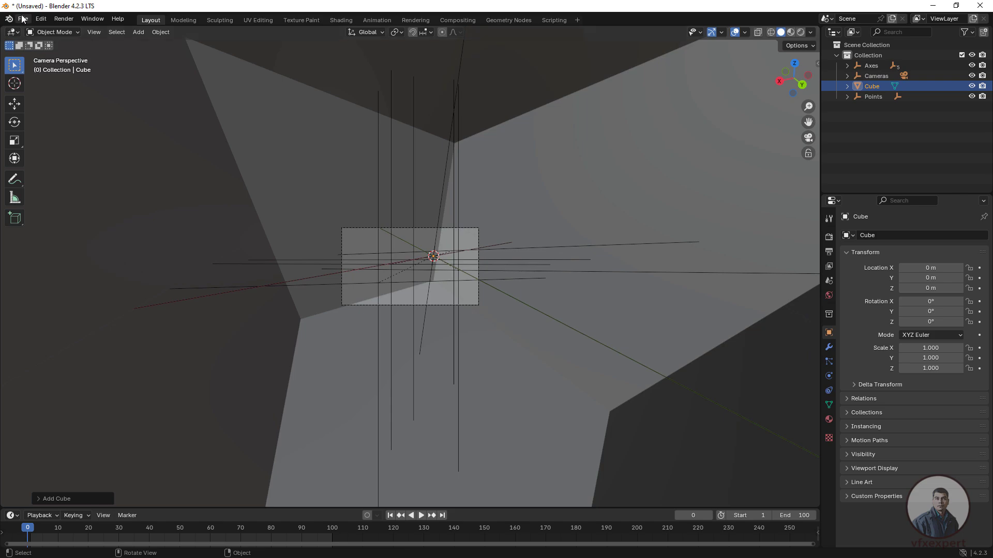
click(23, 18)
Step: Load a new General file, discarding changes, and delete the default camera, cube and light
mouse_move(51, 32)
click(151, 29)
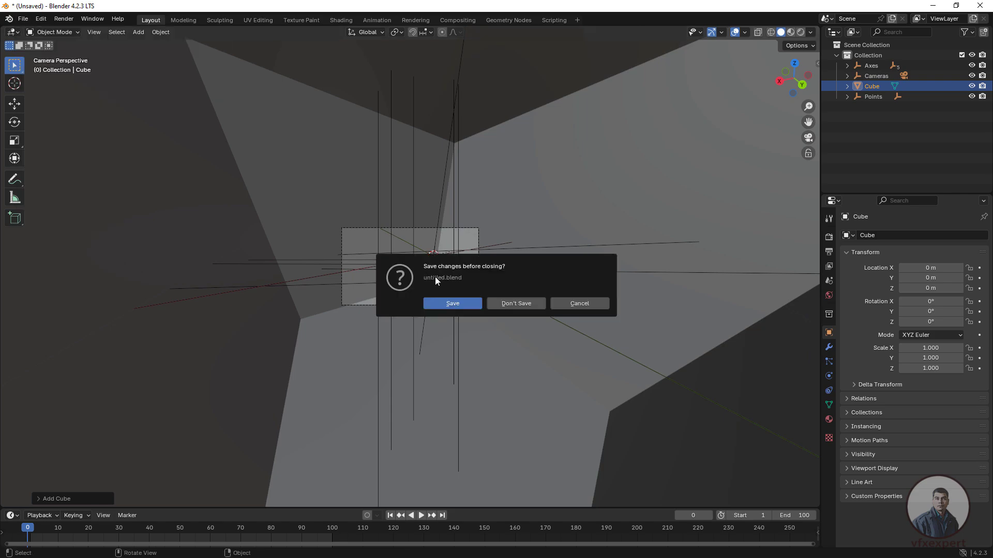
click(506, 304)
click(218, 203)
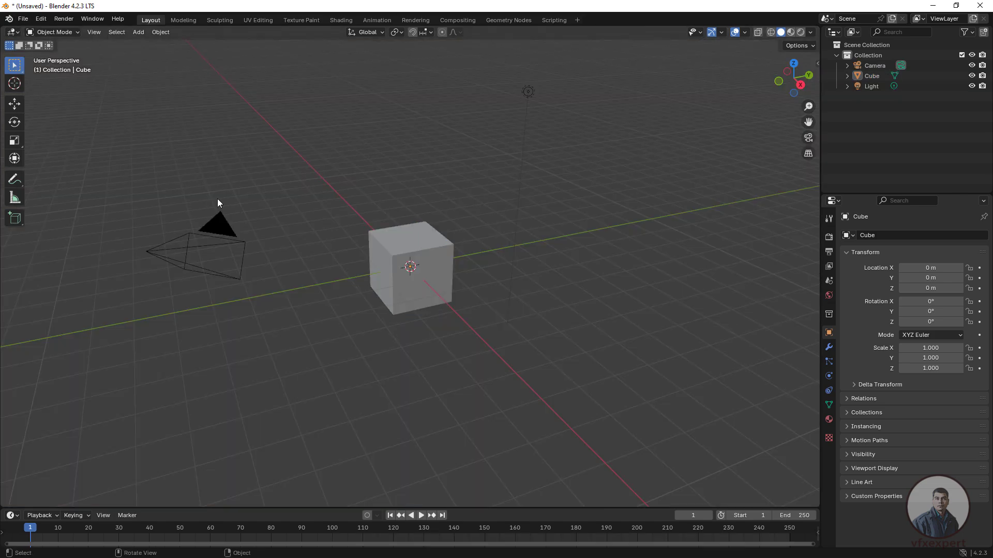
key(a)
key(Delete)
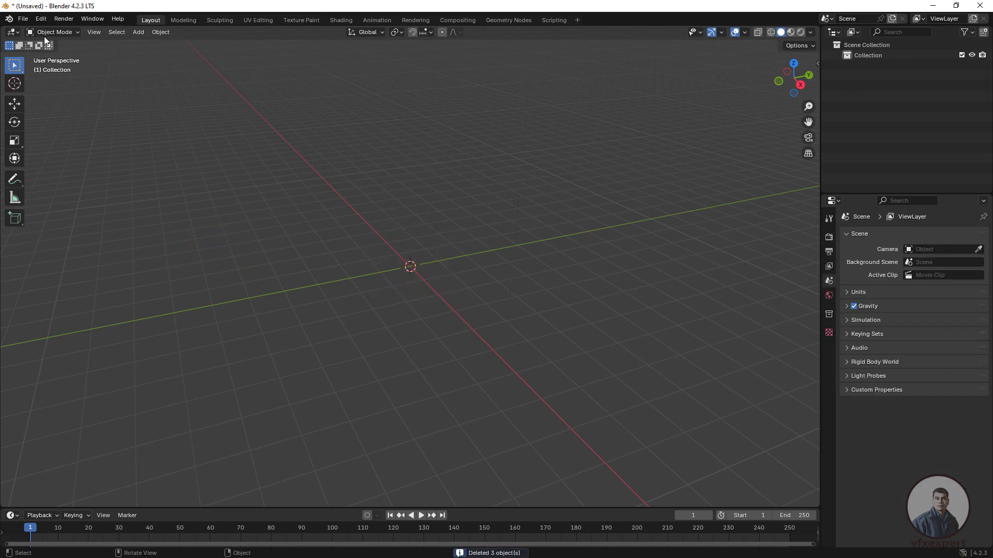
Step: Import nuke_cam2.abc as Alembic at scale 10
click(22, 19)
mouse_move(77, 166)
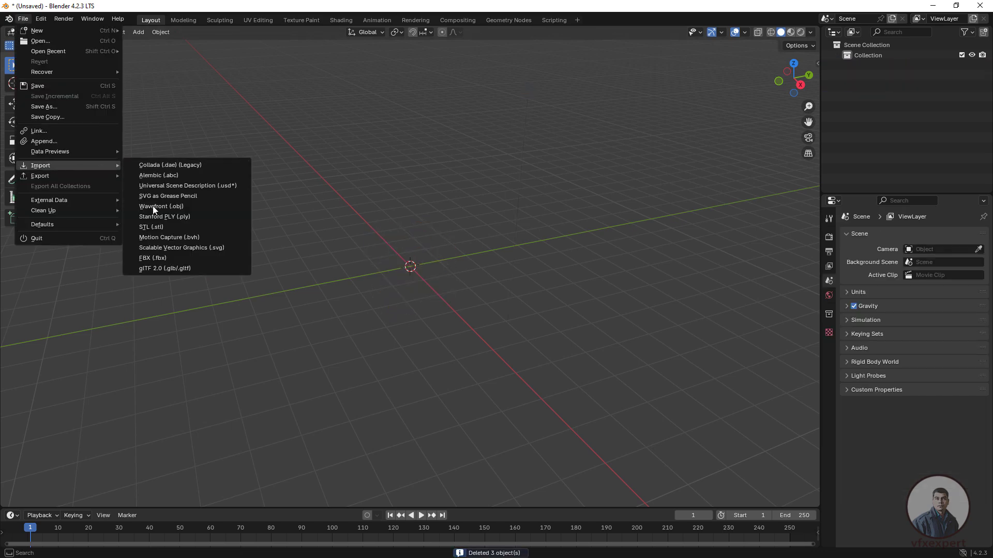
click(156, 175)
click(262, 409)
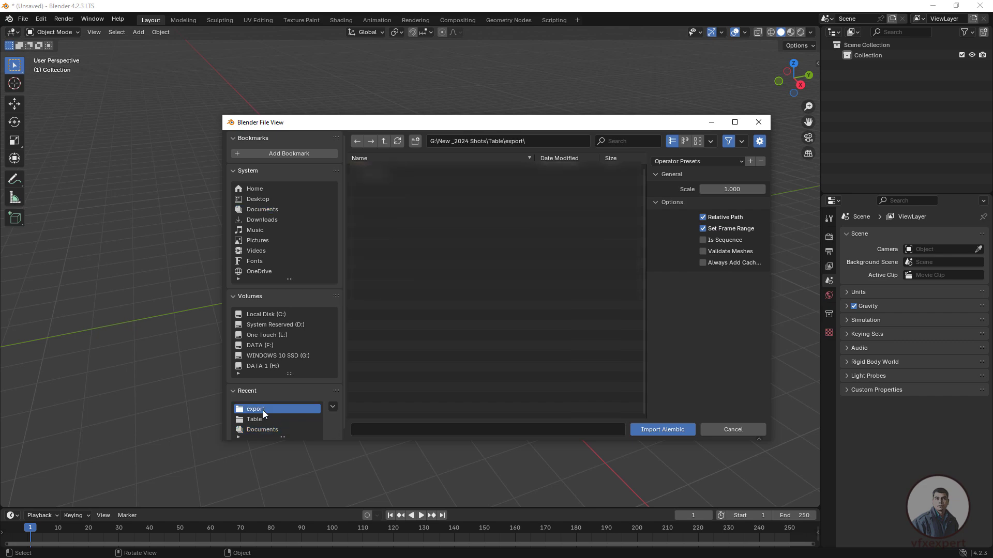
click(396, 181)
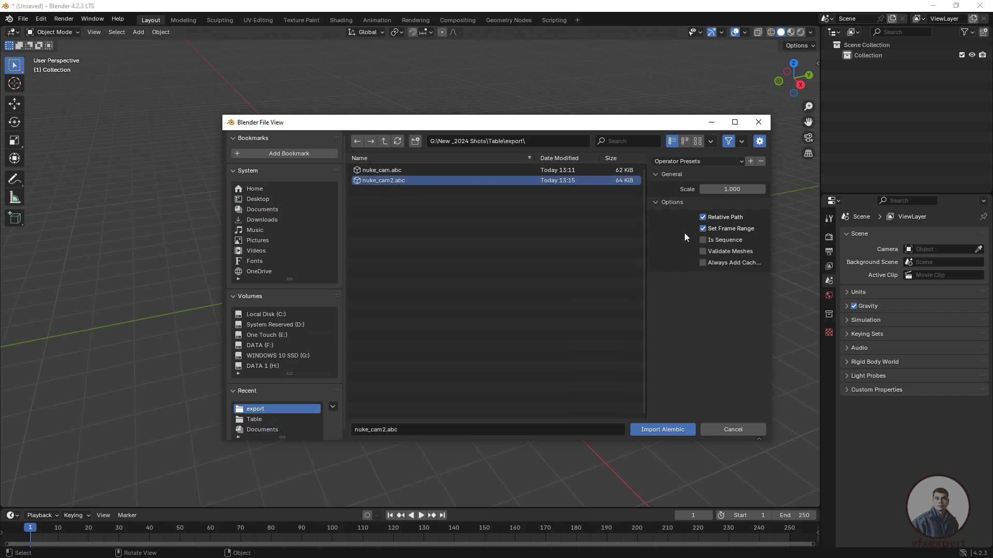
click(732, 190)
key(Return)
click(675, 433)
Step: Delete the small centre object and the leftover octahedron, then view through Camera1
scroll(563, 334, down, 8)
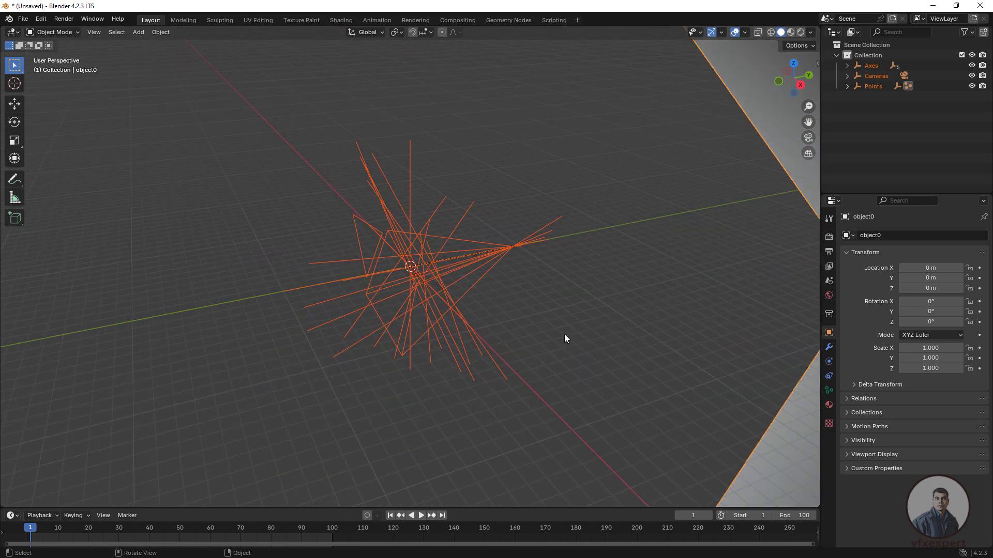
key(Delete)
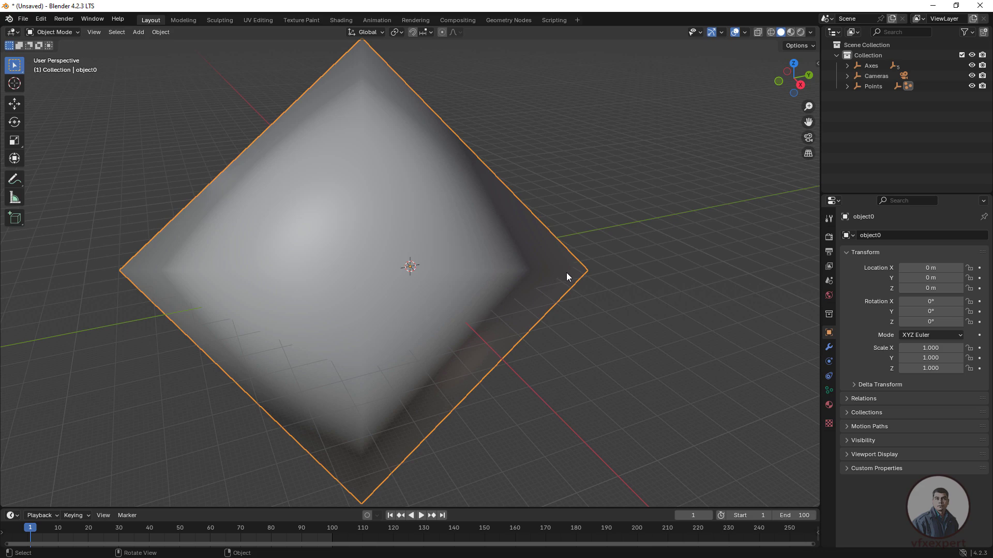
key(Delete)
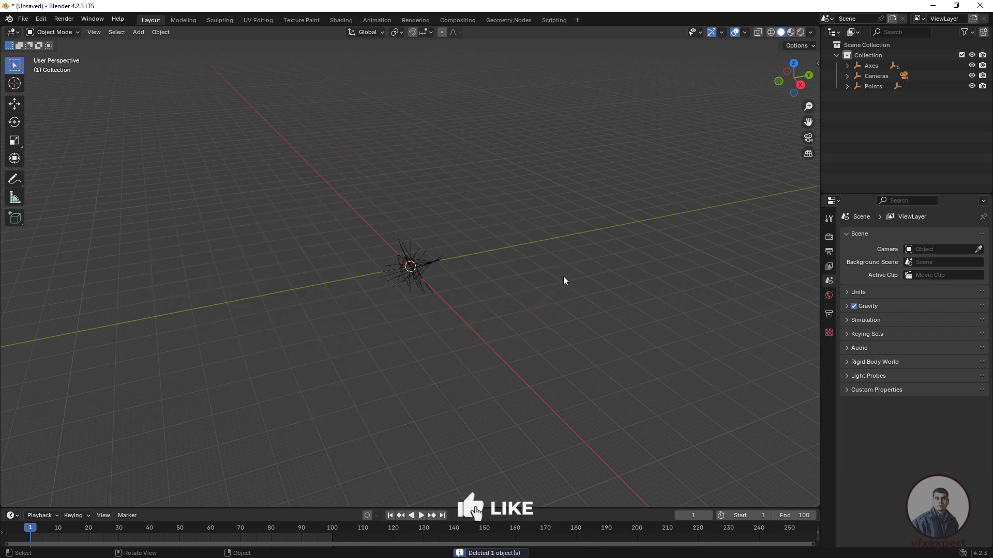
key(KP_0)
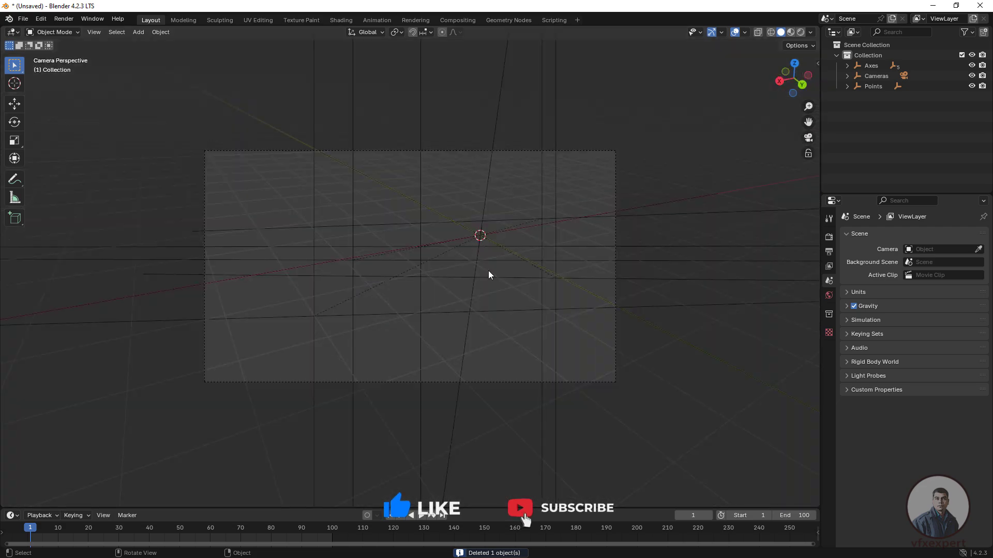
drag(115, 528, 24, 528)
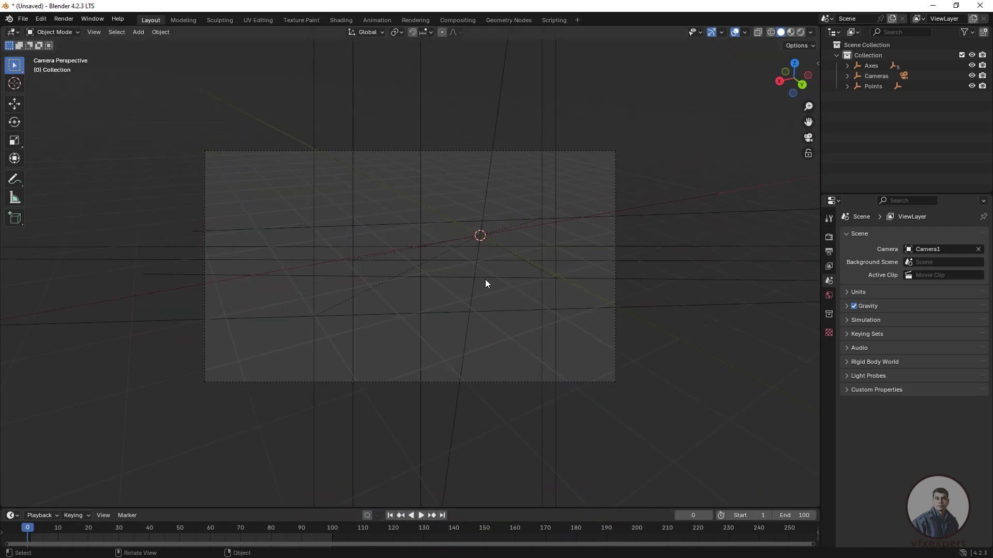
Step: Select Camera1 and add a Movie Clip background image entry in its camera settings
click(847, 76)
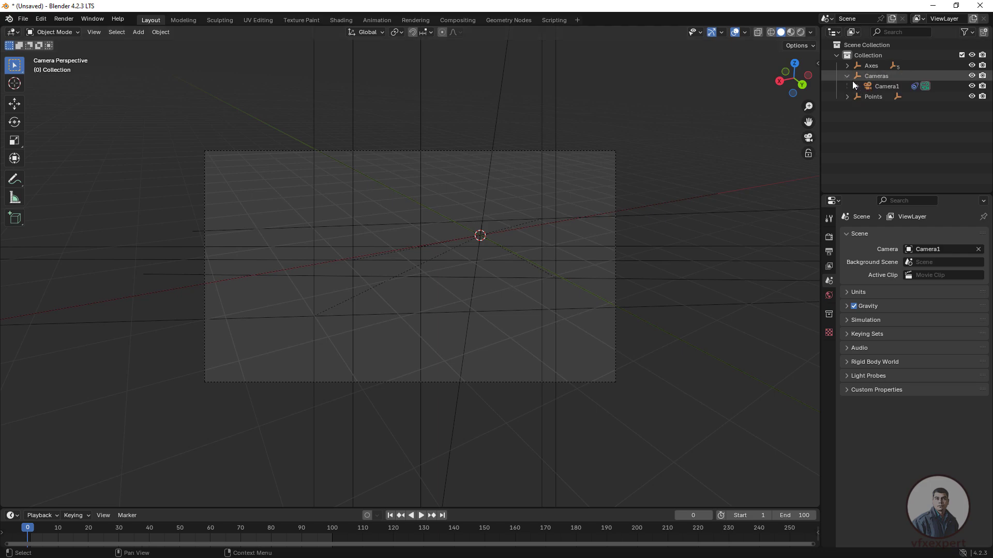
click(889, 87)
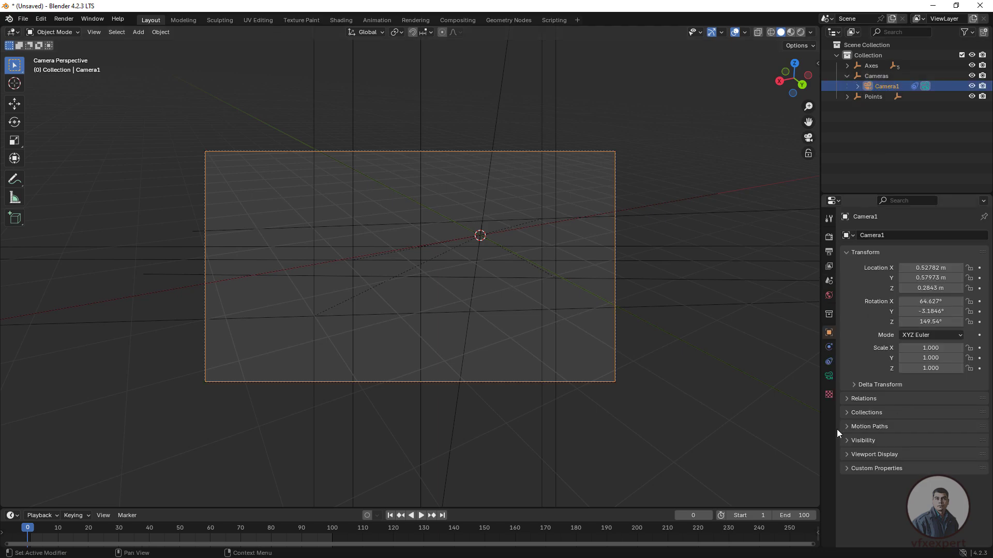
click(829, 377)
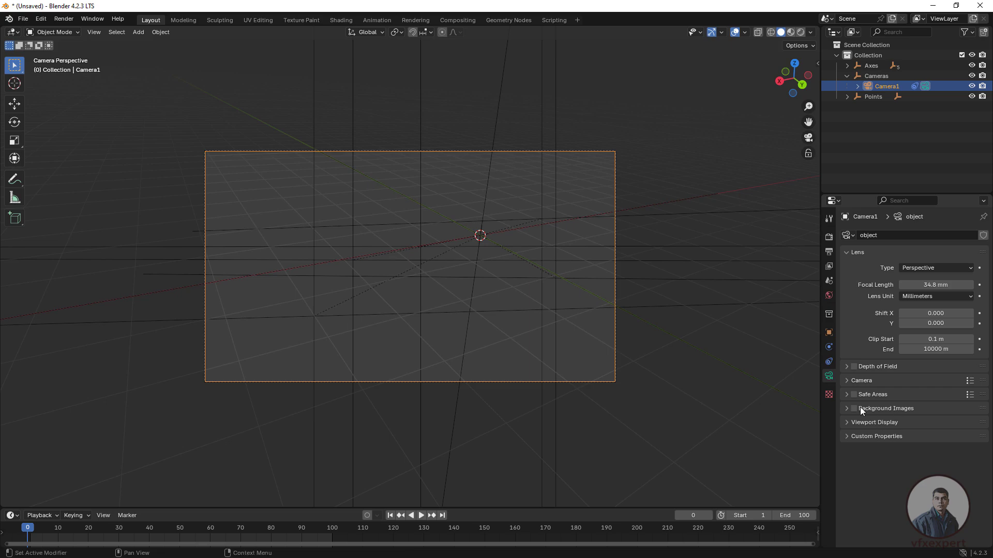
click(847, 409)
click(927, 424)
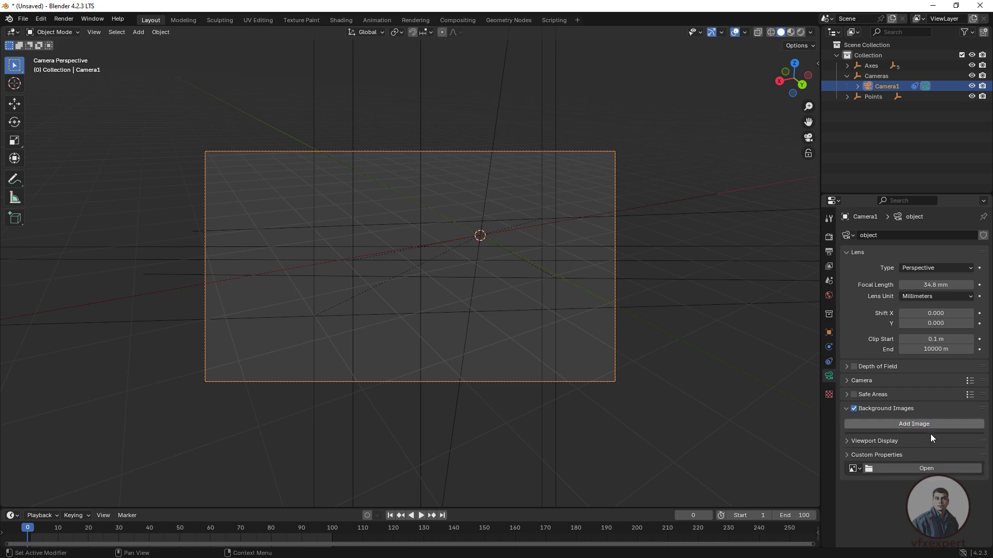
click(962, 454)
Step: Open all table_Shor PNG frames from the Table shots folder as the clip and play it
click(926, 482)
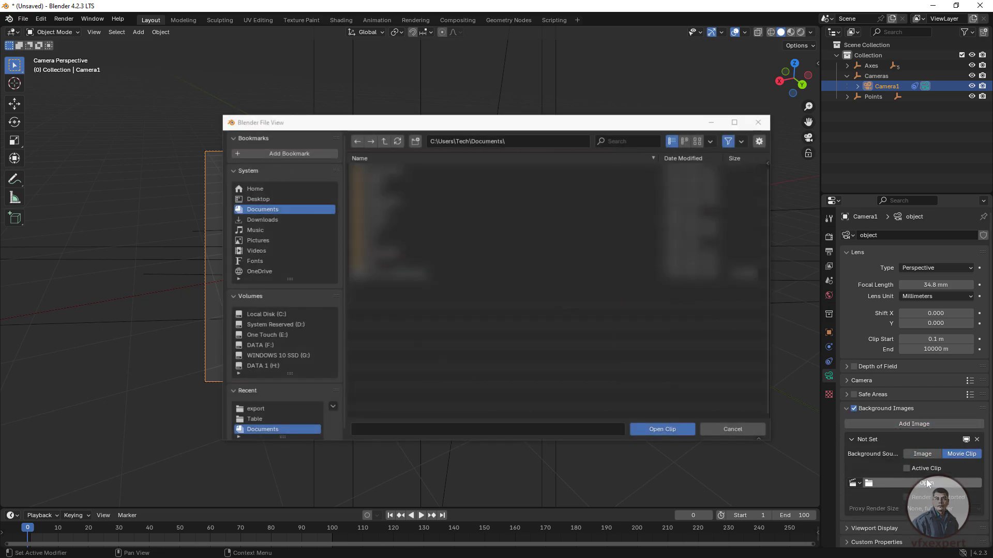
click(255, 419)
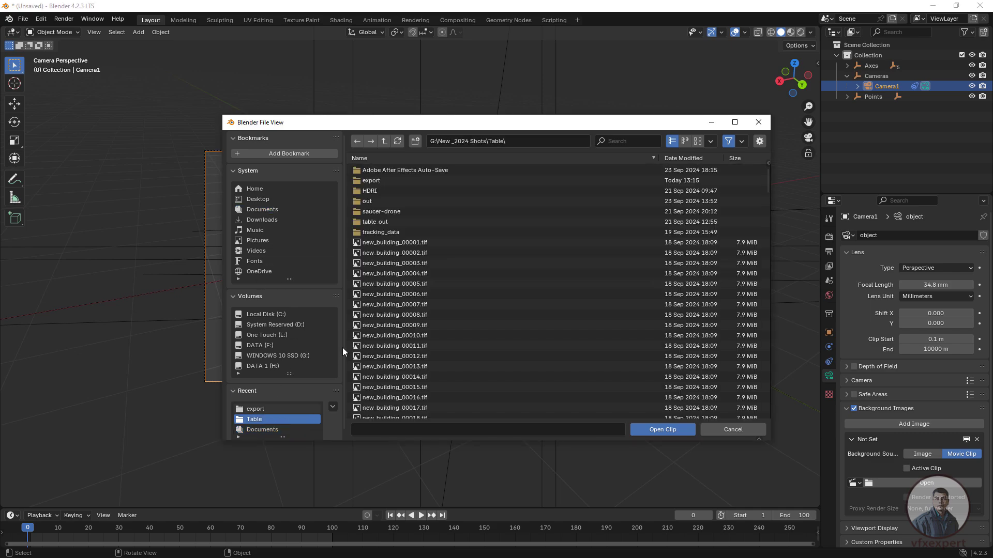
scroll(429, 321, down, 15)
click(418, 305)
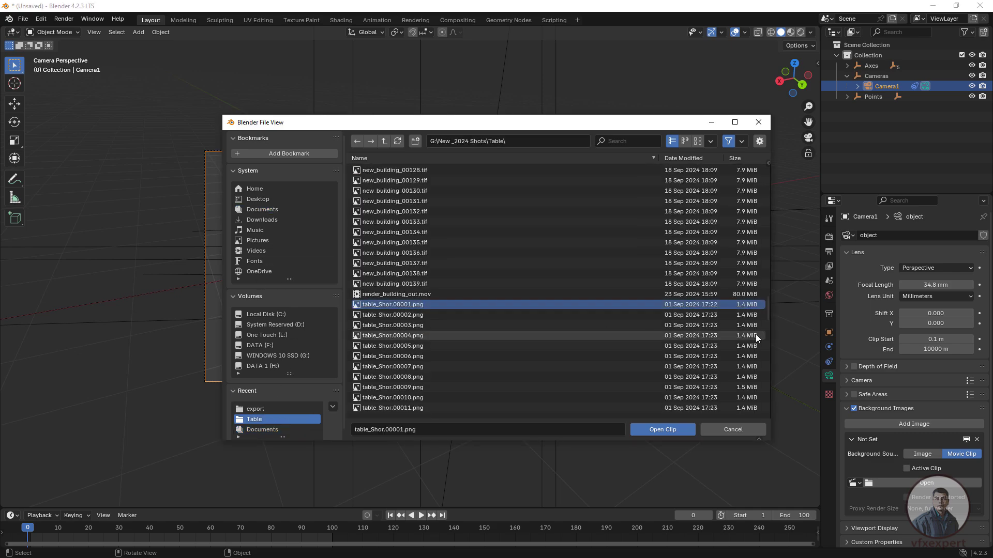
drag(767, 313, 770, 407)
shift+click(393, 408)
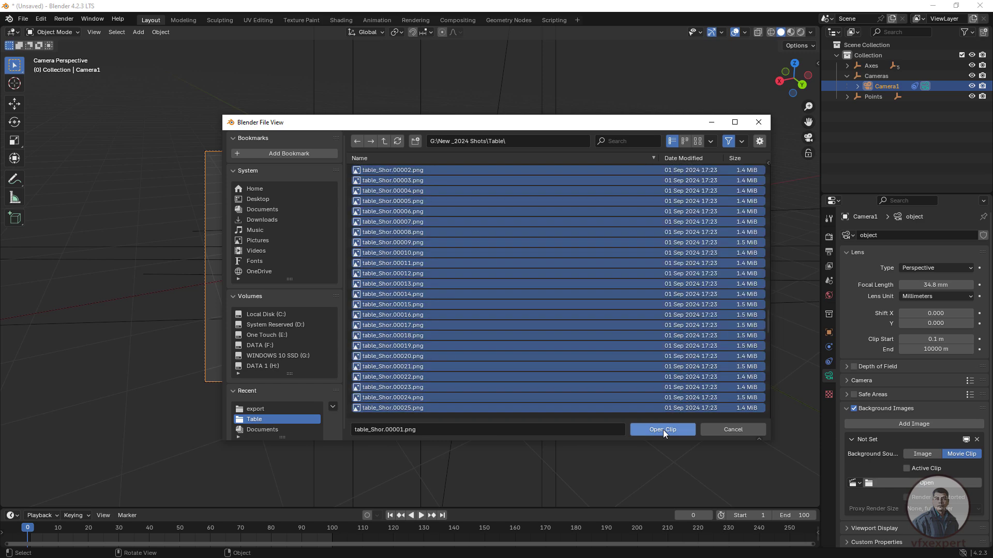
click(663, 429)
key(space)
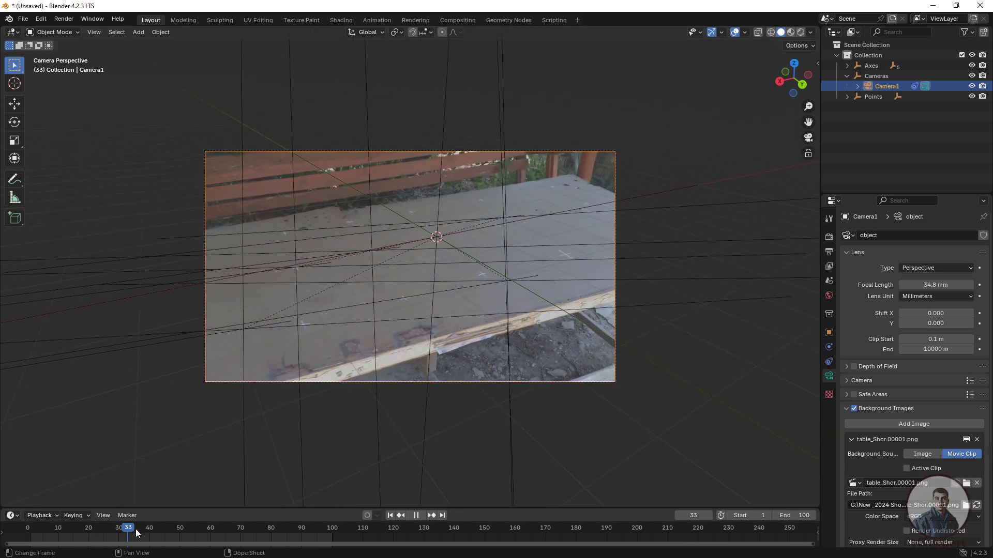
Step: Stop playback, set background opacity to 1.000, then replay and return to frame 0
key(Escape)
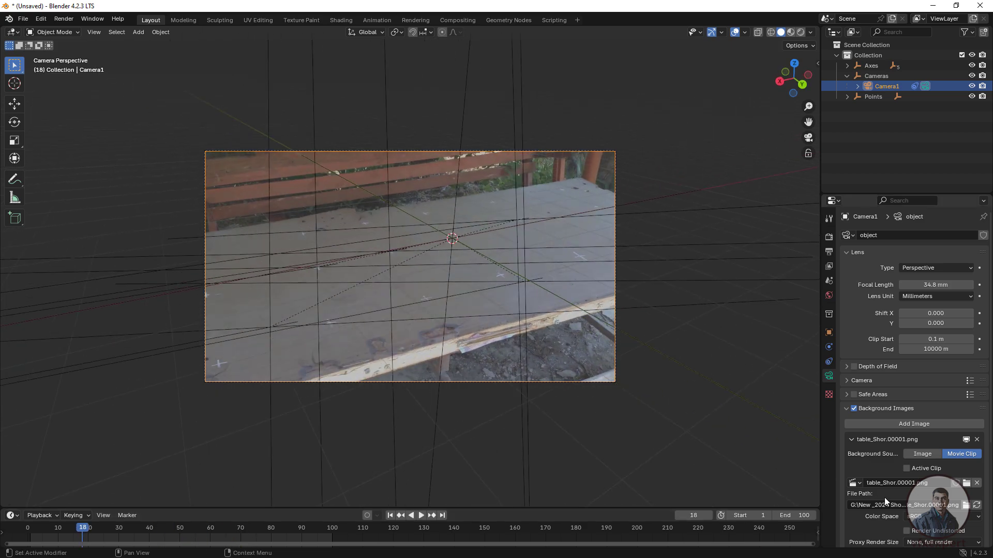
scroll(886, 498, down, 4)
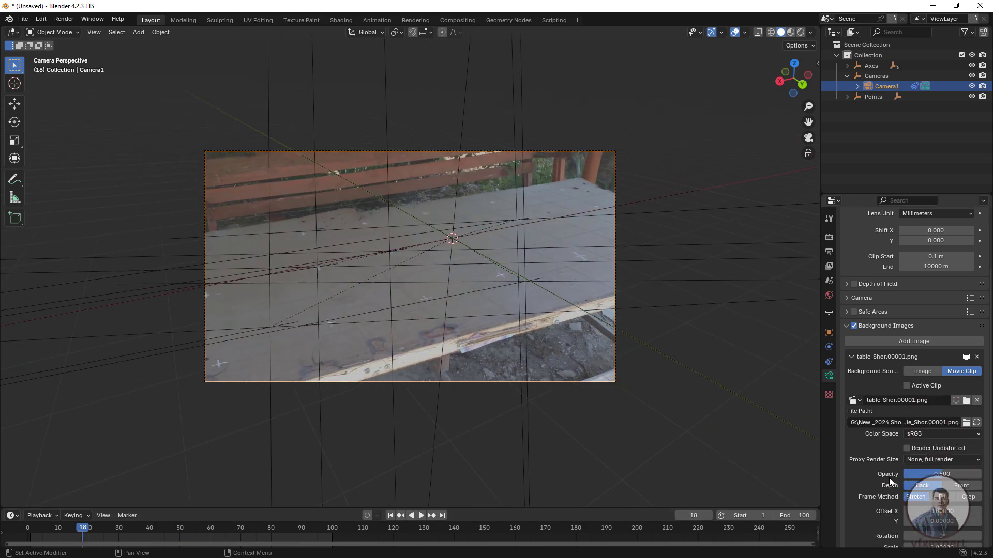
drag(941, 479, 981, 478)
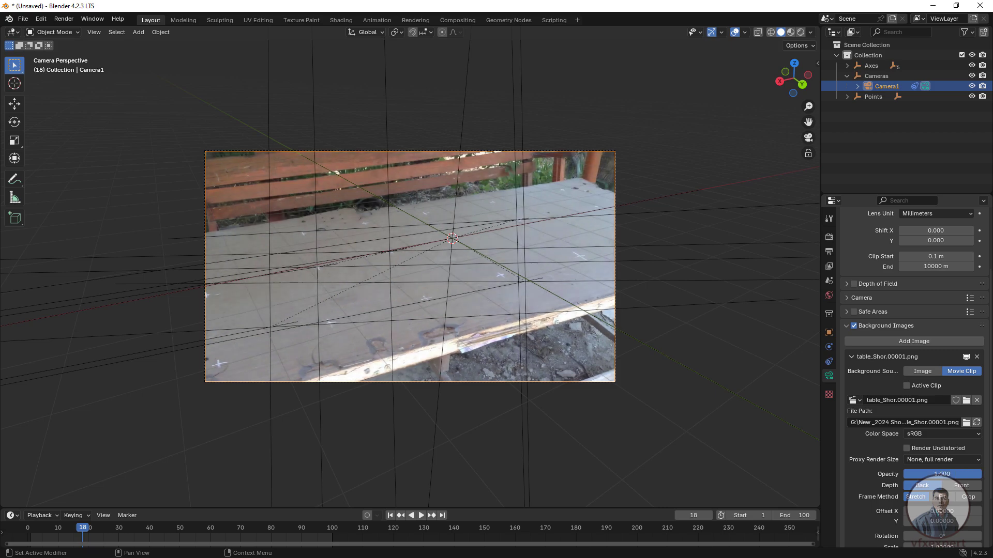
scroll(547, 321, up, 2)
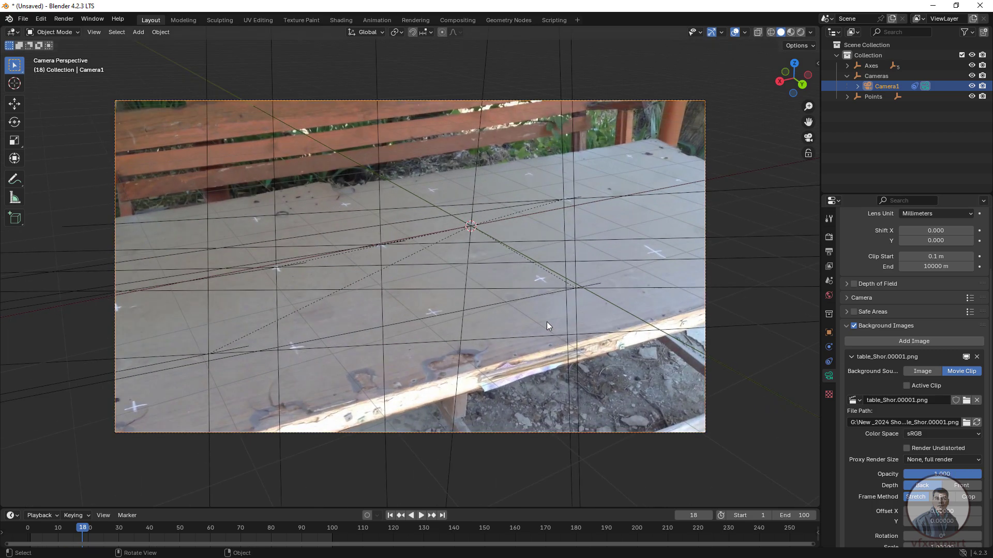
scroll(482, 267, down, 2)
key(space)
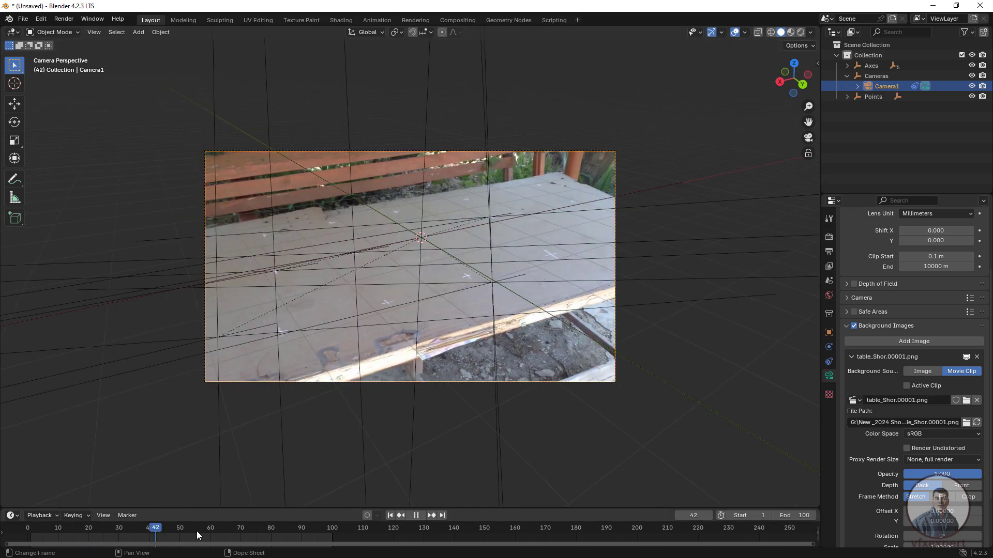
drag(337, 527, 21, 527)
key(space)
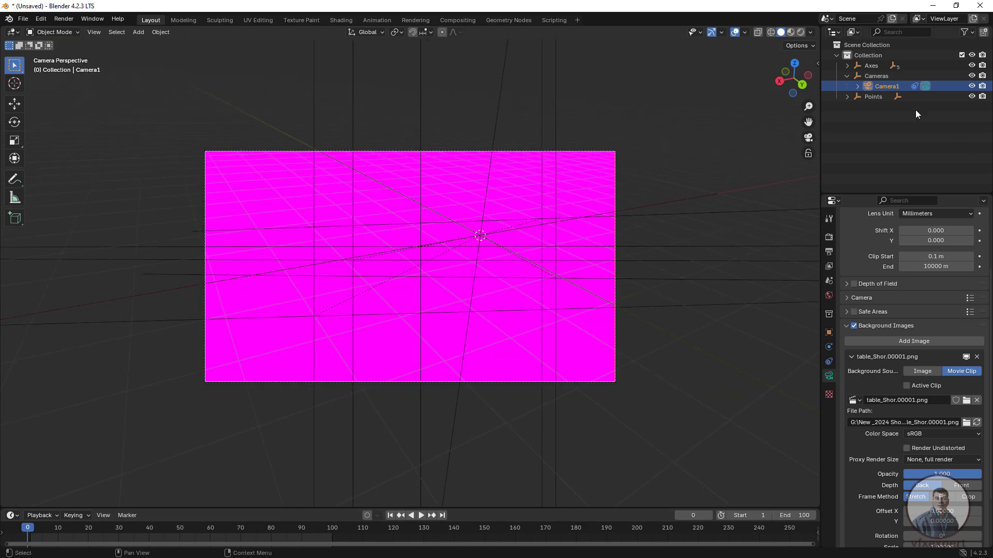
Step: From the first frame, scale Axis1 and Axis2 to 0.01 on X, Y and Z
click(390, 515)
click(846, 66)
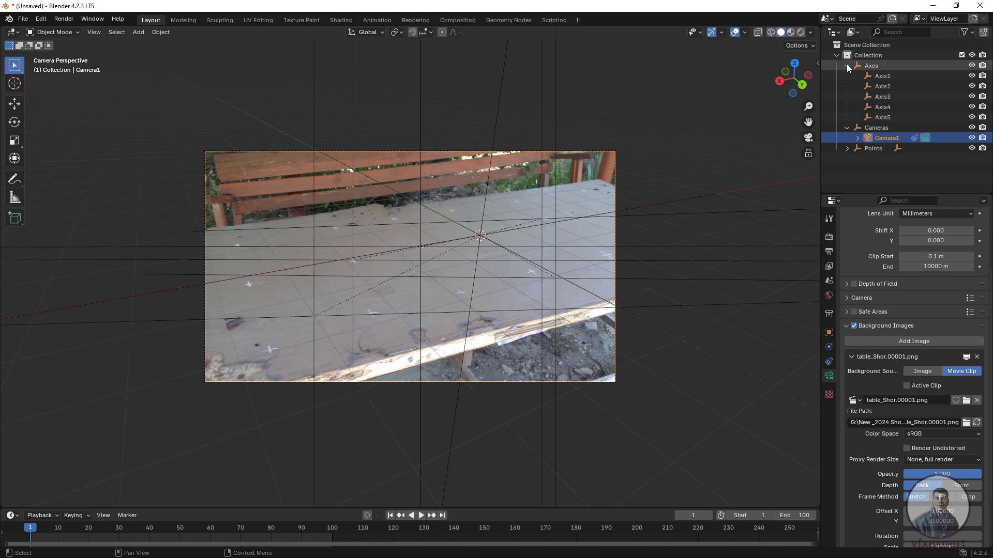
click(883, 76)
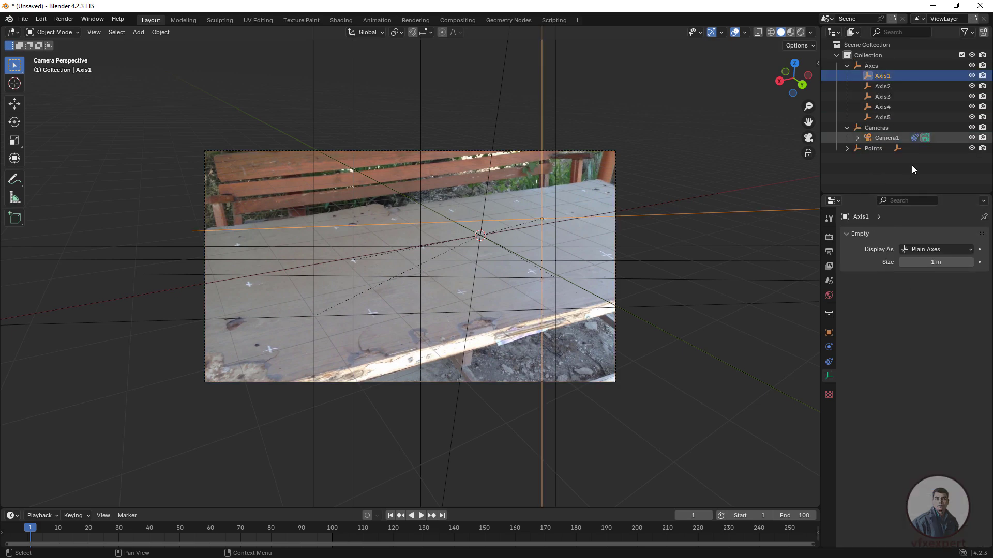
click(829, 333)
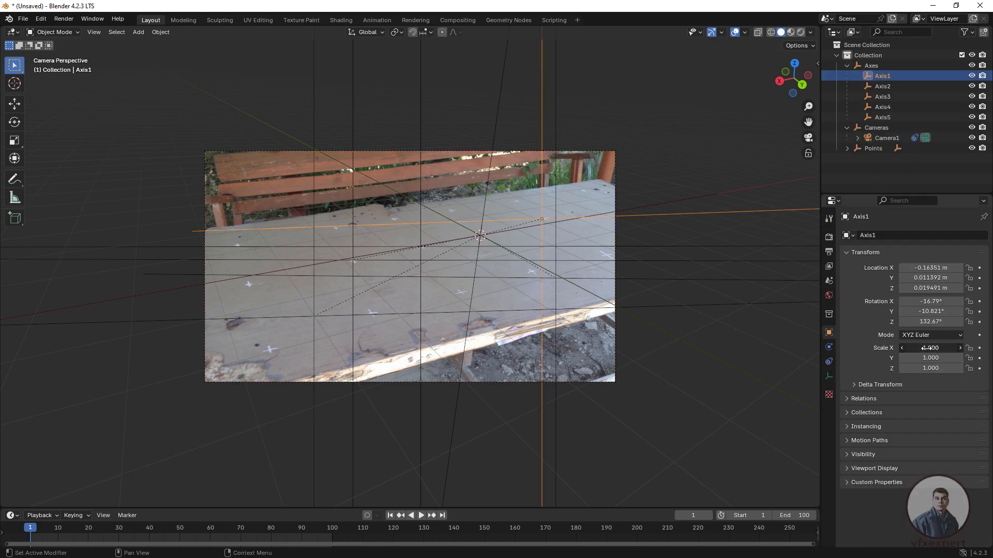
drag(925, 348, 925, 369)
text(0.01)
key(Return)
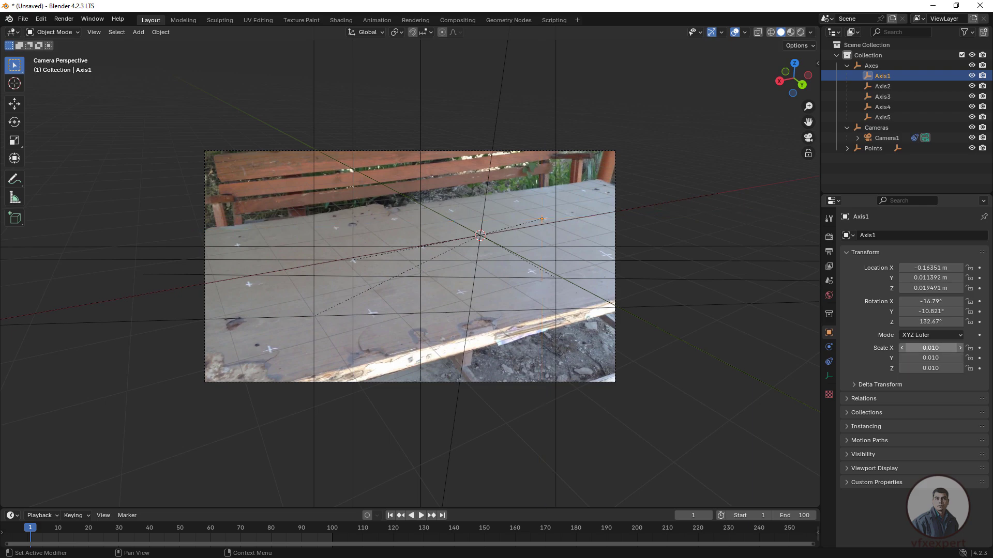
click(891, 86)
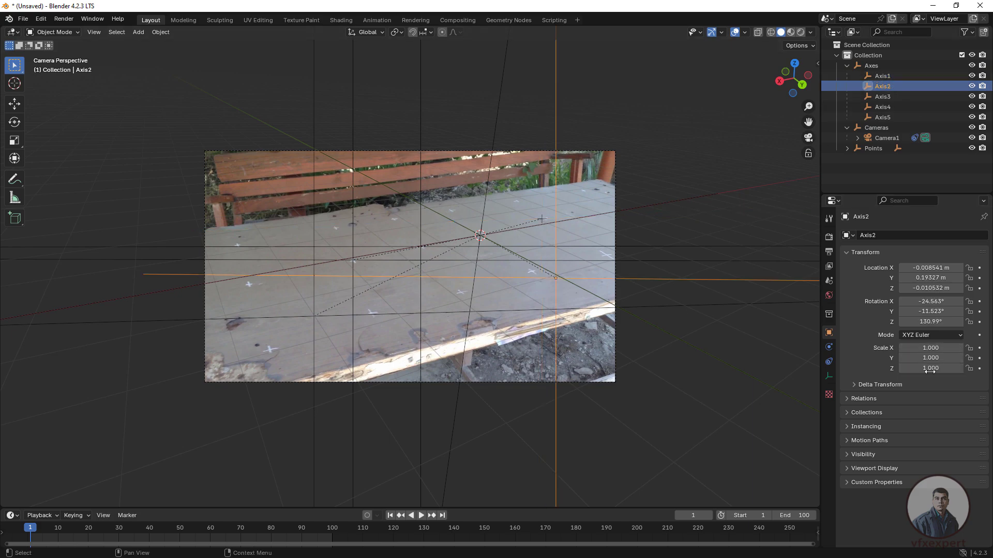
mouse_move(930, 370)
mouse_down()
mouse_move(930, 348)
mouse_move(930, 368)
mouse_up()
text(0.01)
key(Return)
Step: Set the scale of Axis3, Axis4 and Axis5 to 0.01 as well
click(882, 96)
text(0.01)
click(882, 106)
text(0.01)
click(882, 117)
text(0.01)
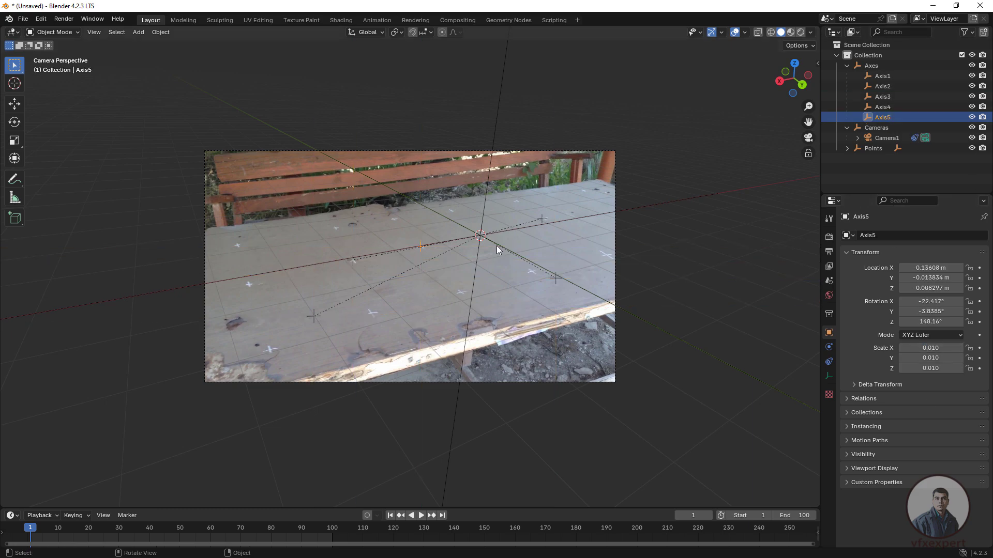
scroll(478, 272, up, 3)
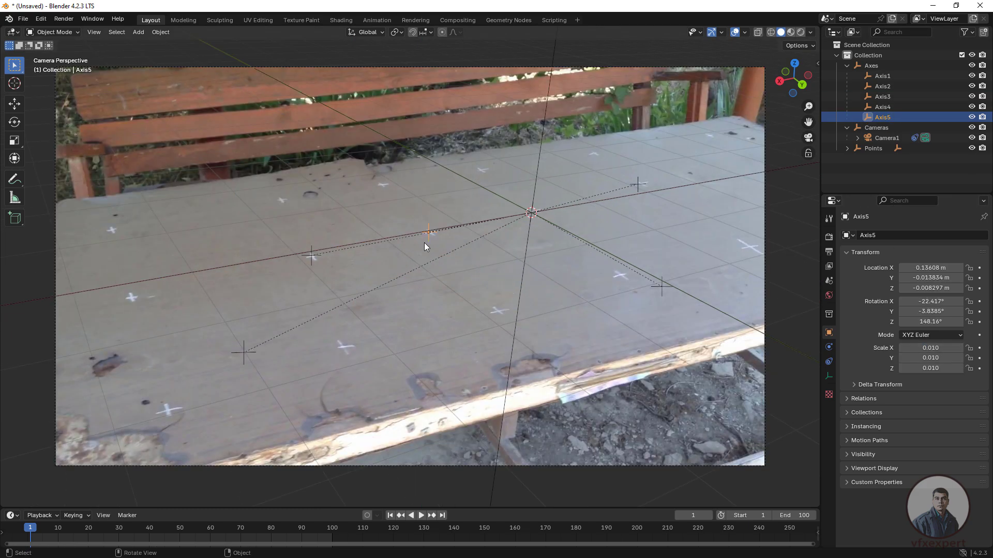
scroll(548, 239, down, 1)
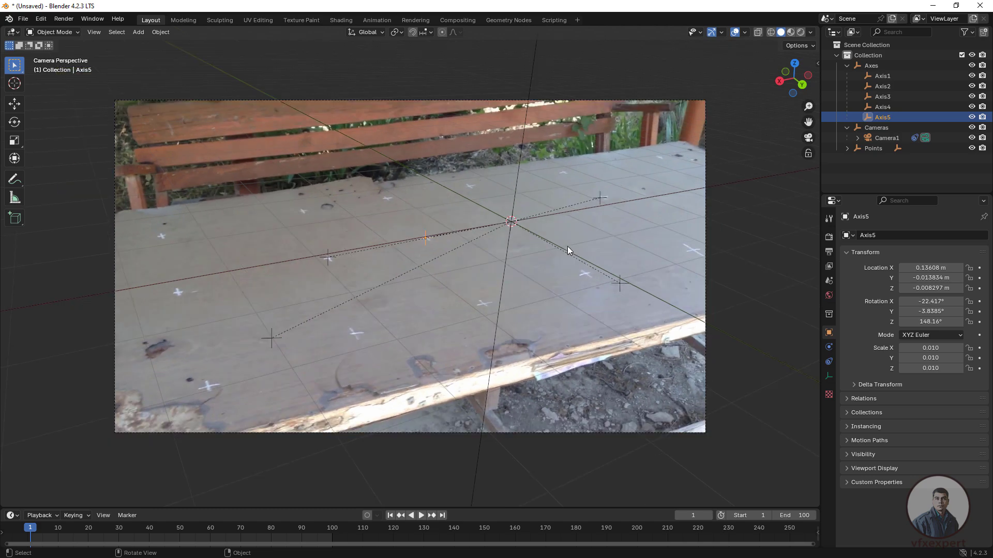
Step: Hide the relationship lines in overlays, deselect Axis5, and return to camera view
click(744, 32)
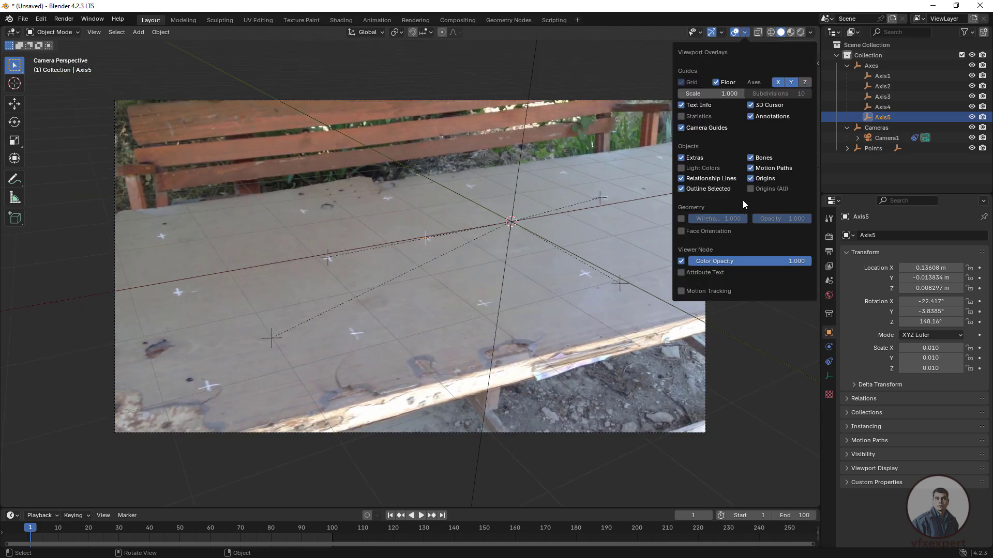
click(702, 177)
scroll(552, 330, down, 2)
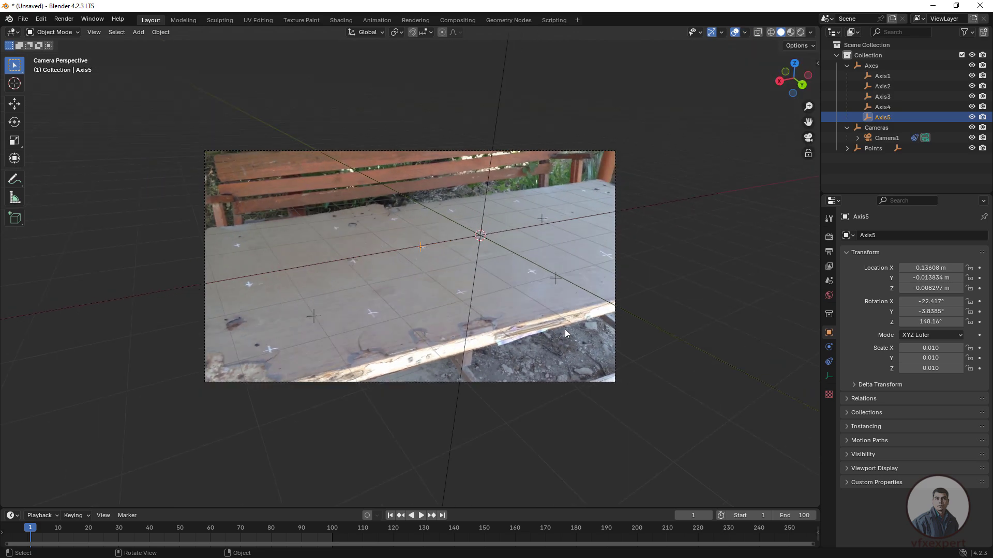
click(544, 275)
scroll(544, 275, up, 1)
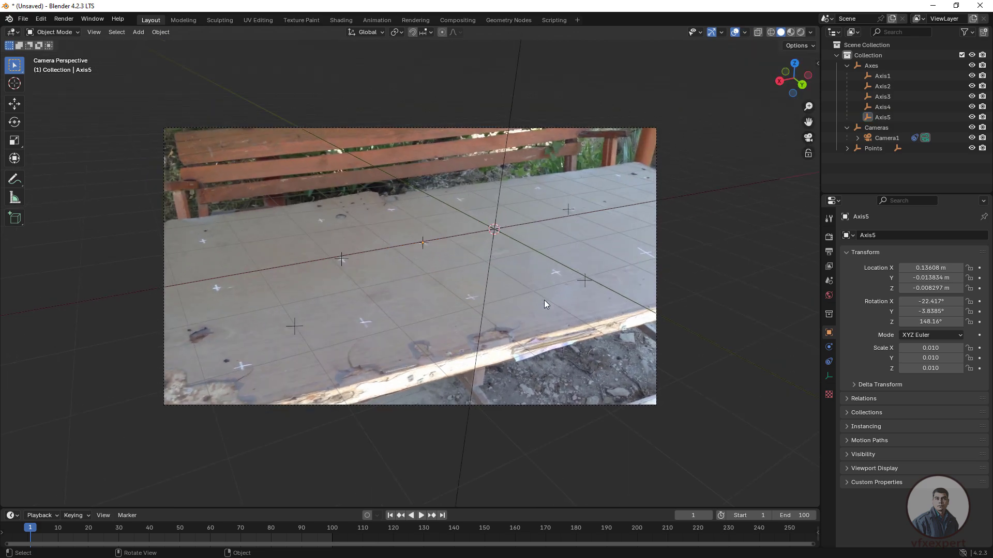
scroll(544, 300, up, 2)
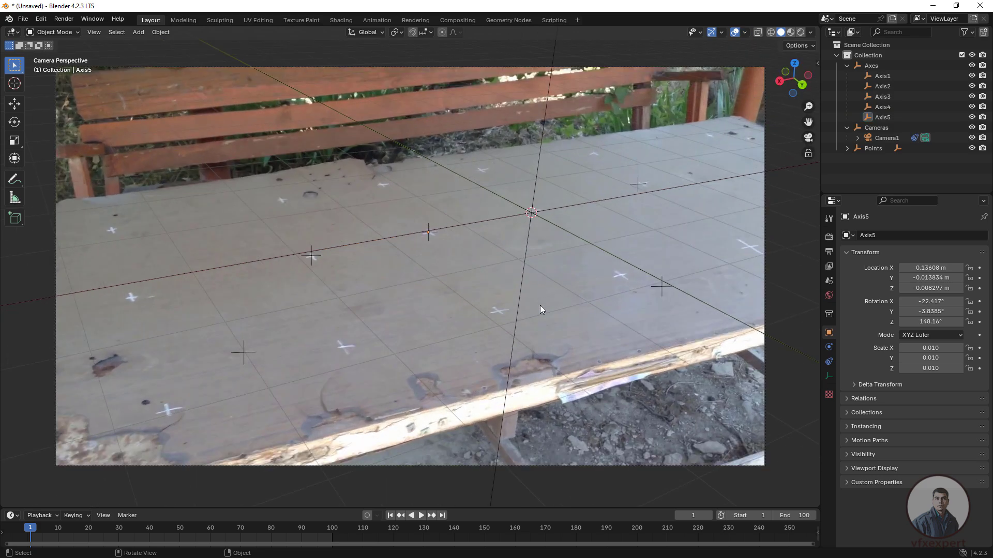
middle_drag(540, 305, 523, 344)
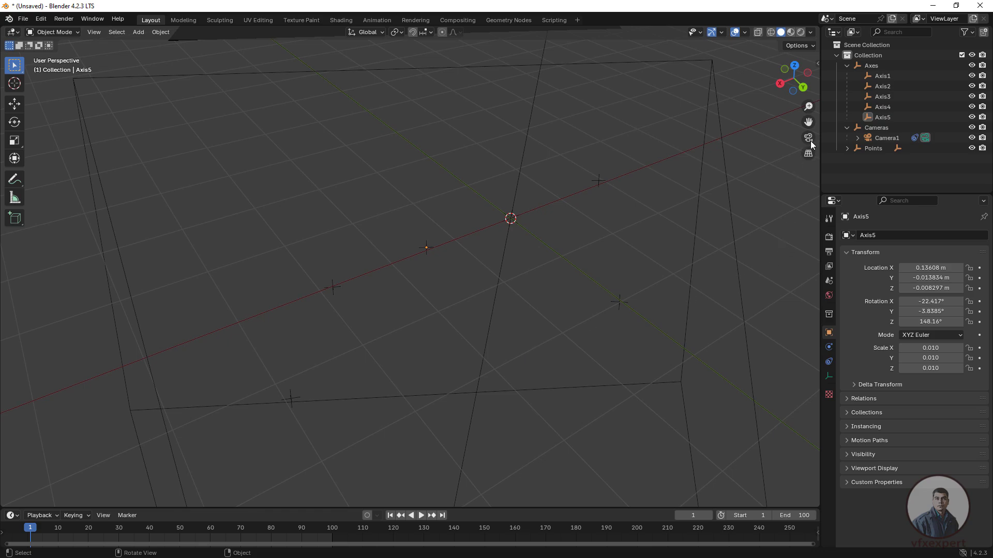
click(809, 139)
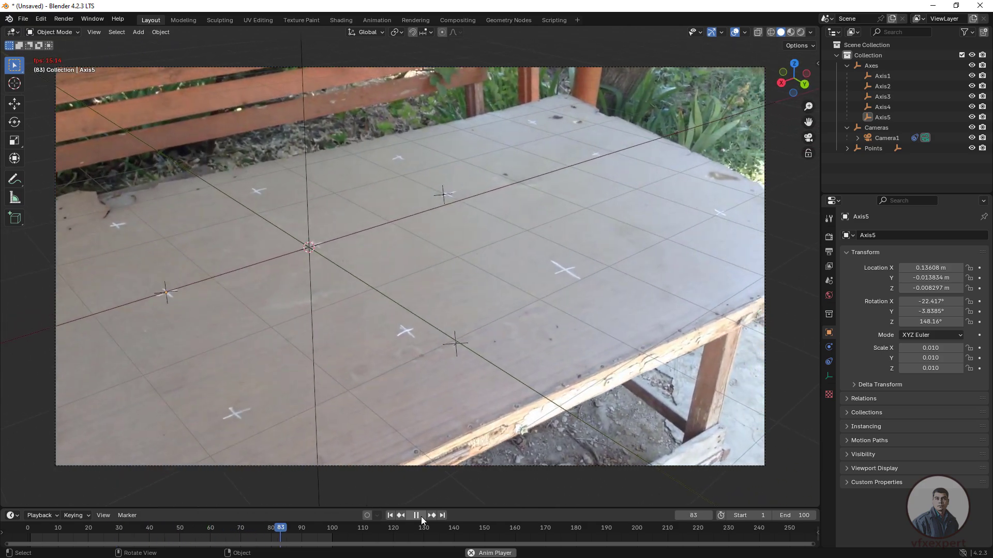
Step: Scrub back to frame 41, then play the footage and stop at frame 43
click(415, 516)
drag(324, 533, 113, 517)
scroll(420, 387, down, 2)
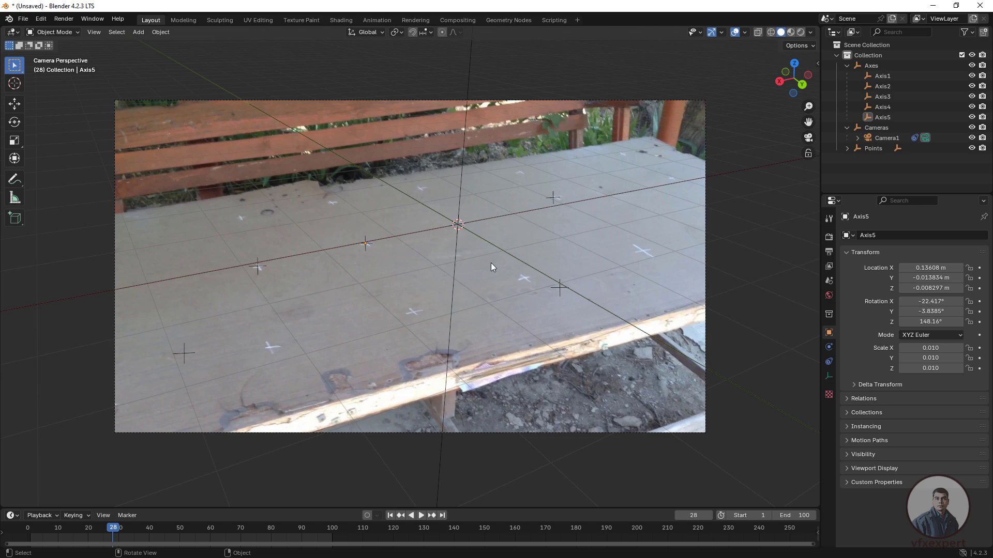
key(space)
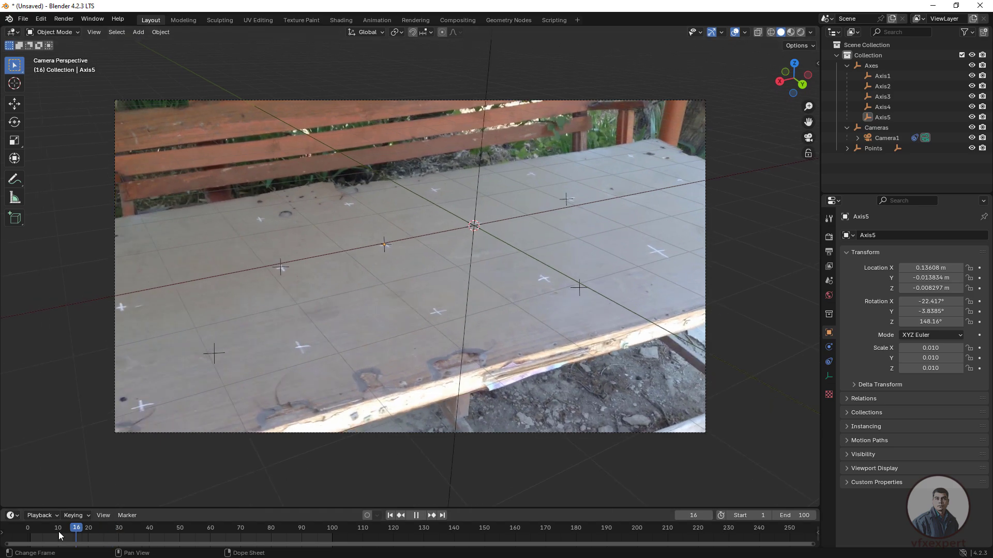
key(space)
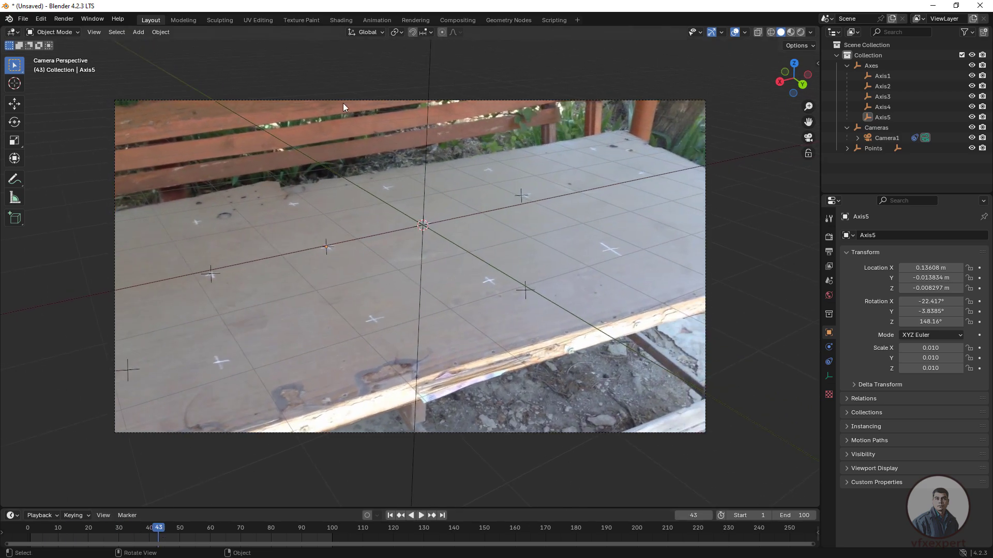
Step: Add a cube and switch to the Right side view
click(140, 32)
mouse_move(159, 45)
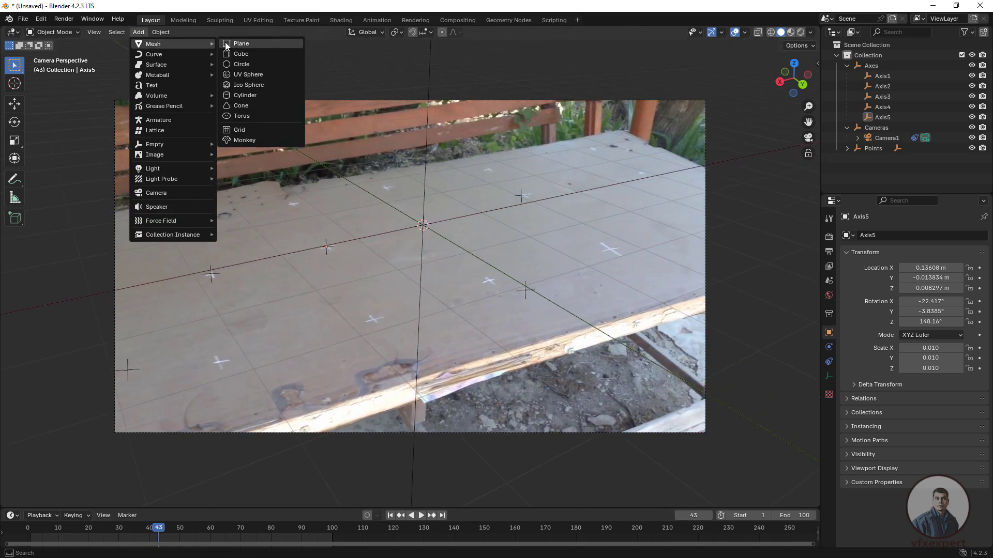
click(243, 53)
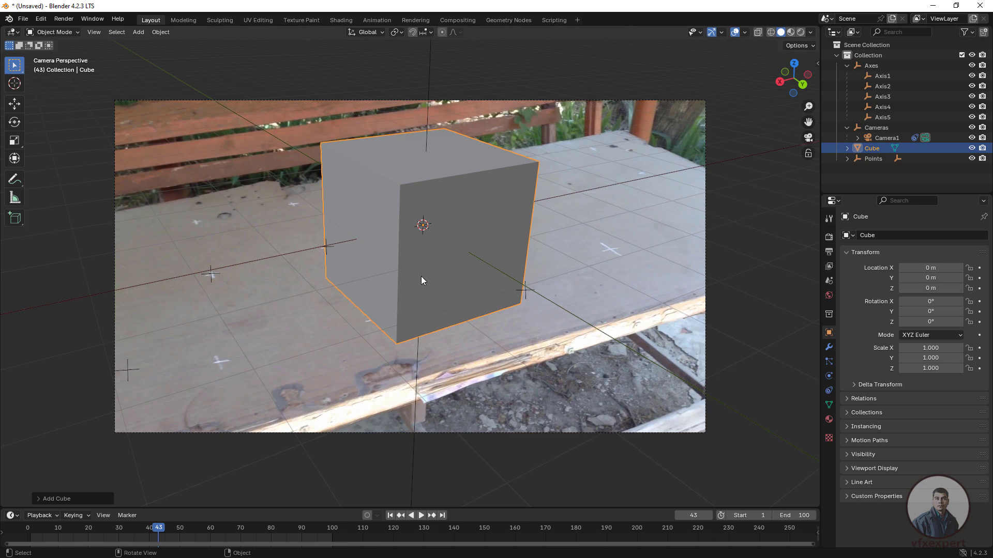
click(776, 82)
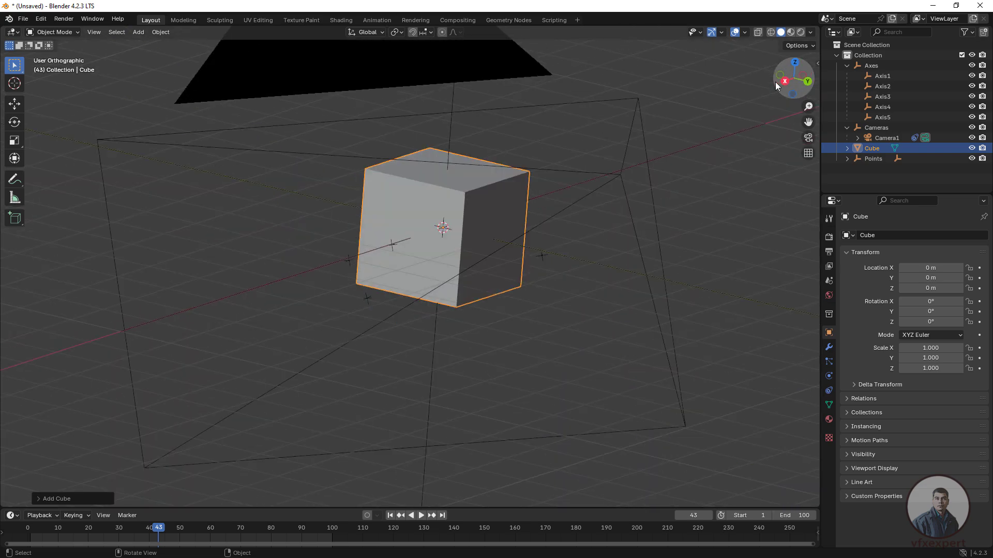
Step: In Edit Mode, raise the cube's mesh along Z above its origin, then return to camera view
key(Tab)
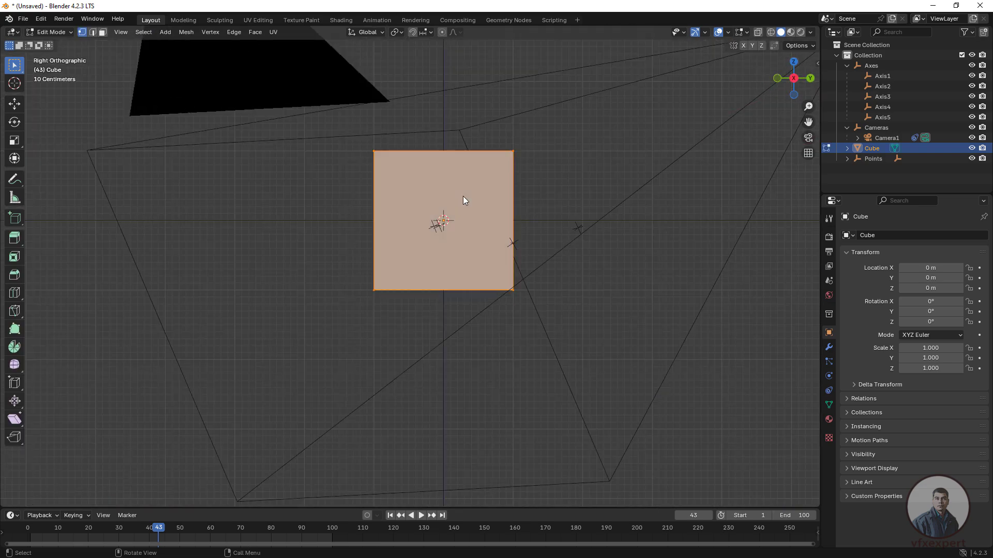
key(g)
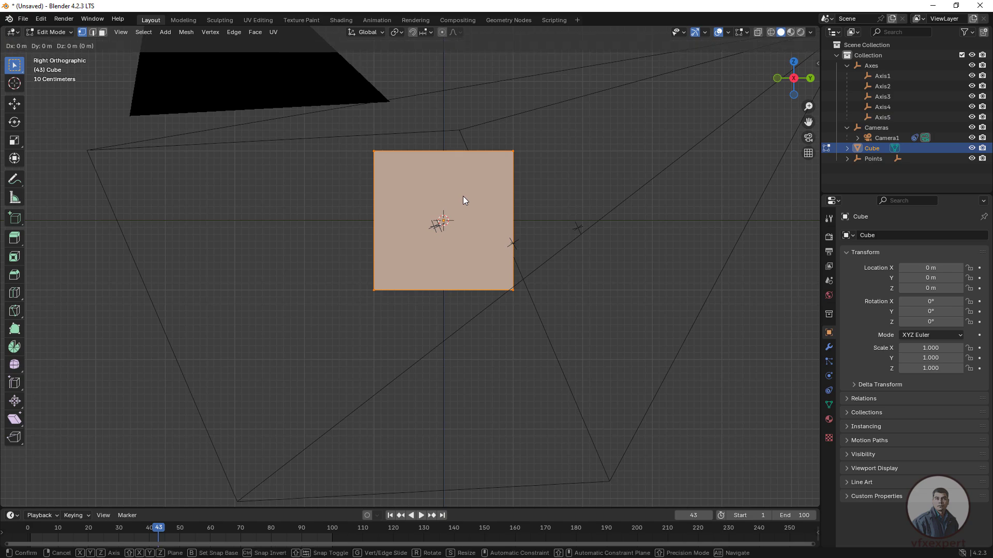
key(z)
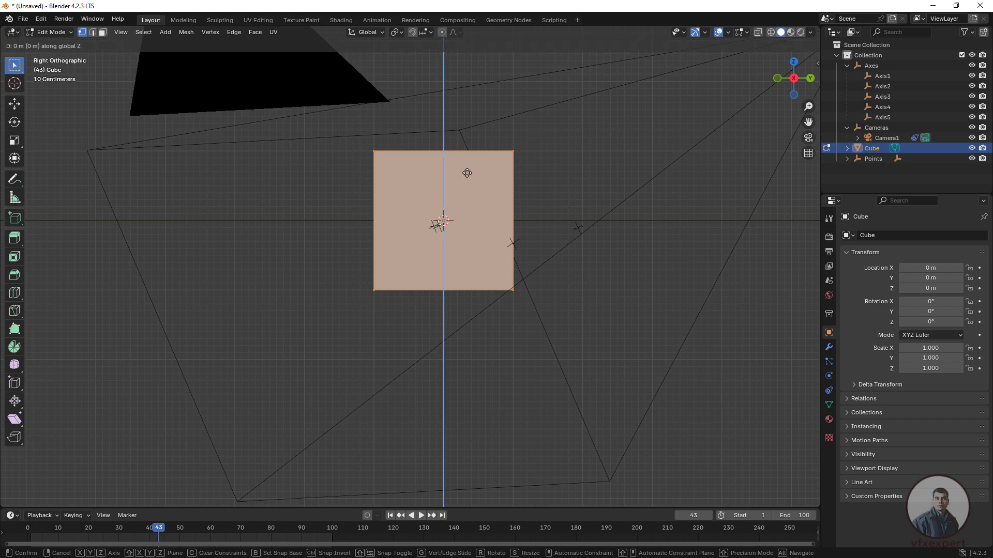
key(Return)
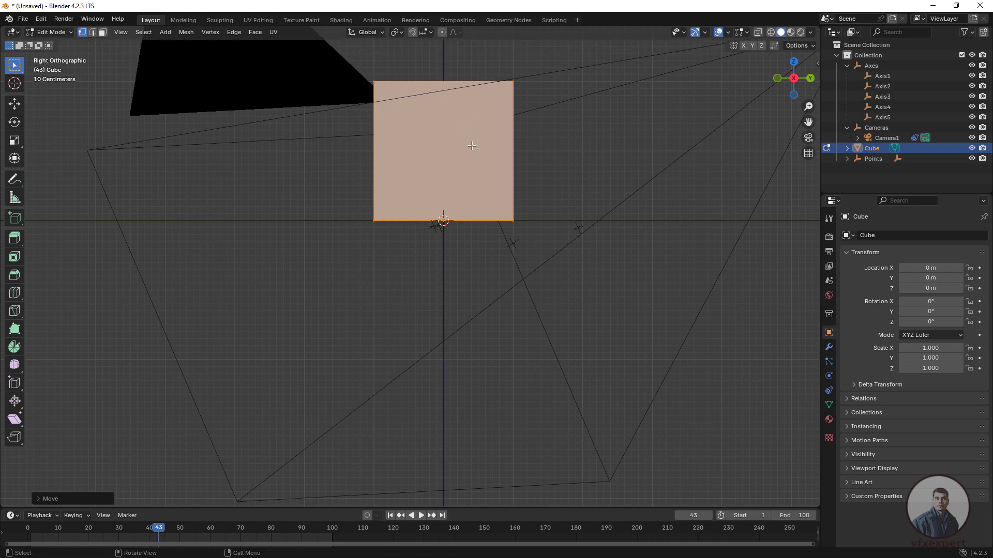
key(Tab)
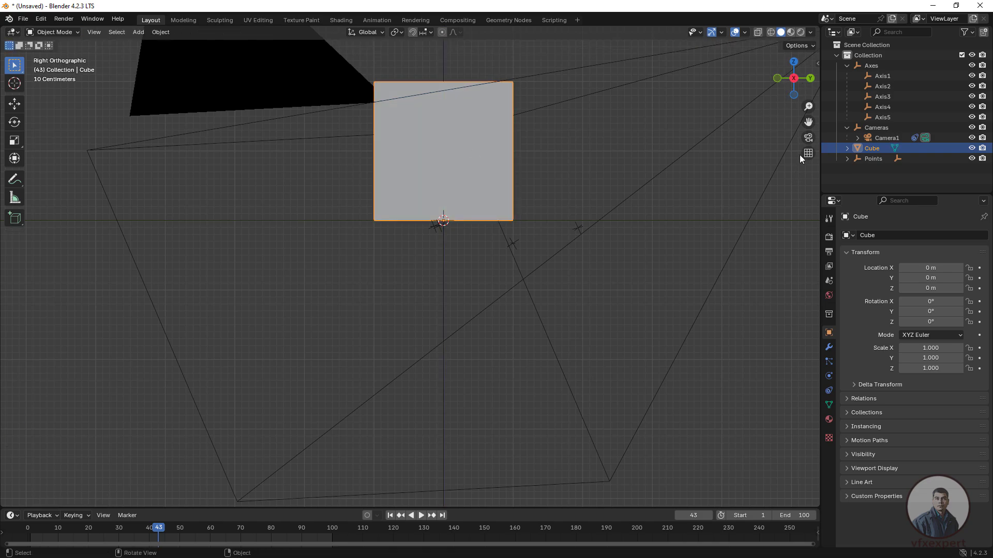
click(808, 138)
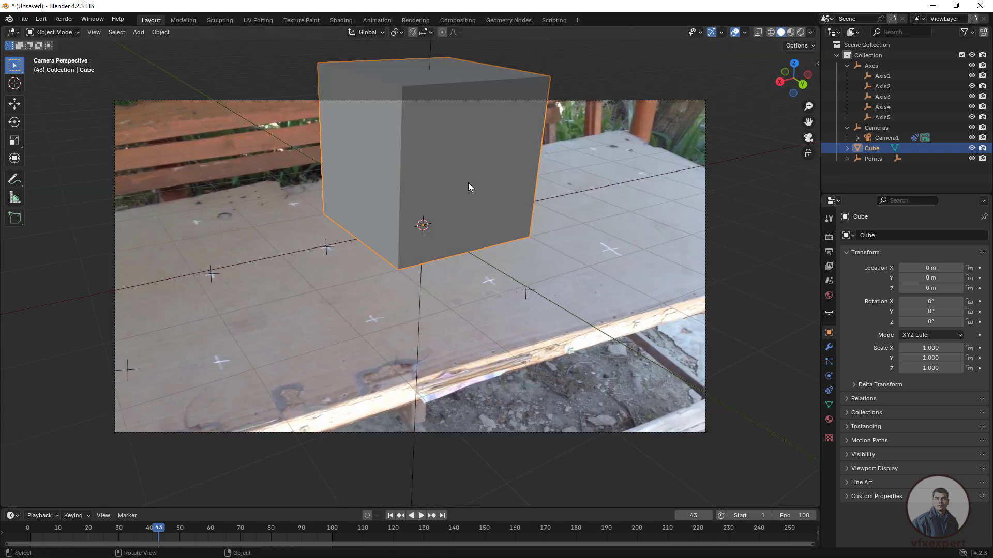
Step: Scale the cube down to 0.484 and deselect it
key(s)
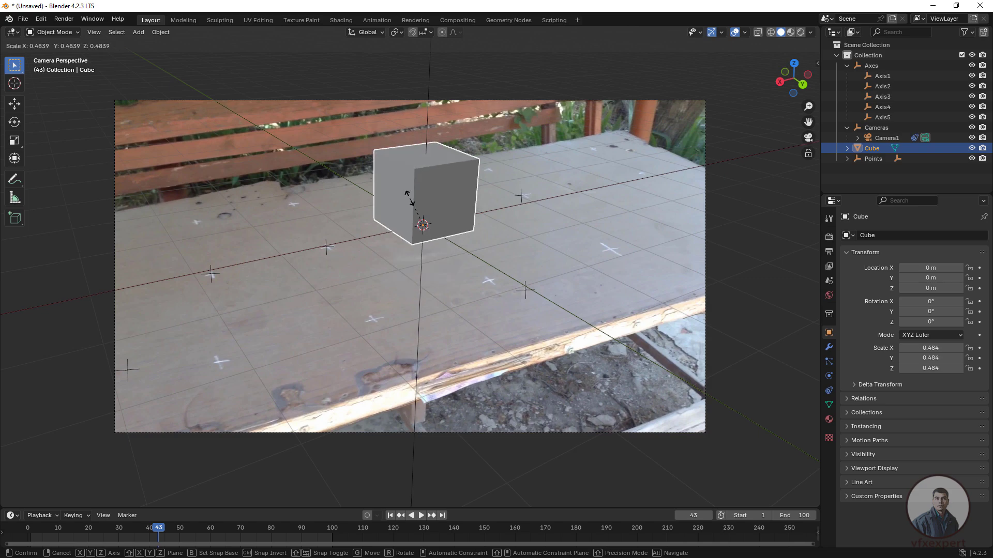
click(410, 198)
click(759, 305)
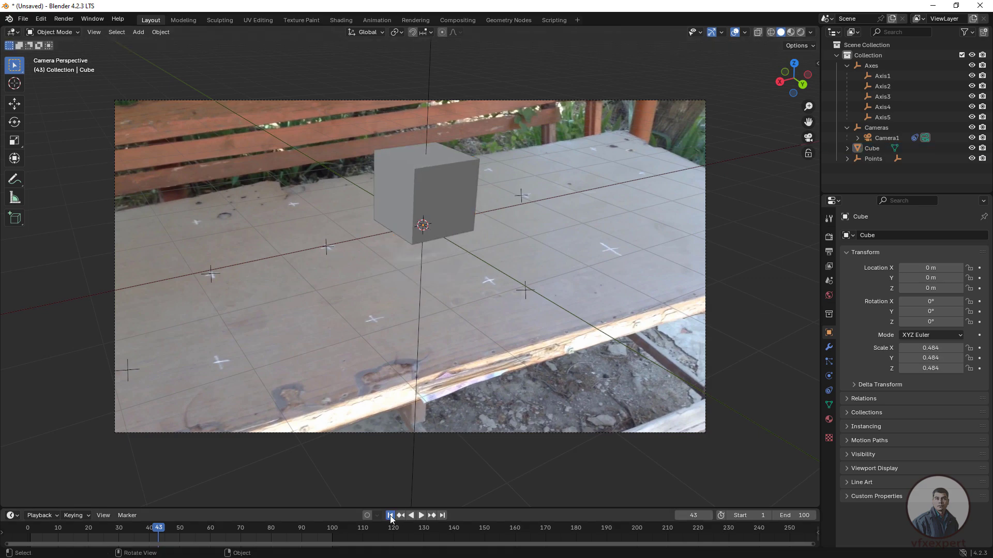
Step: Play the footage from the first frame and scrub to judge the cube's size on the table
click(390, 516)
click(421, 516)
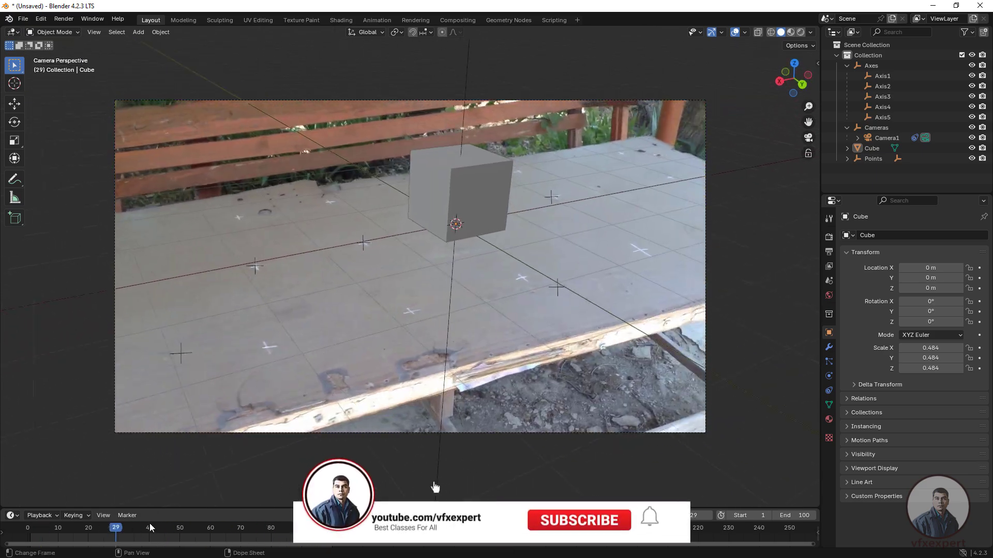
mouse_move(150, 523)
mouse_down()
mouse_move(287, 522)
mouse_move(80, 514)
mouse_move(138, 515)
mouse_up()
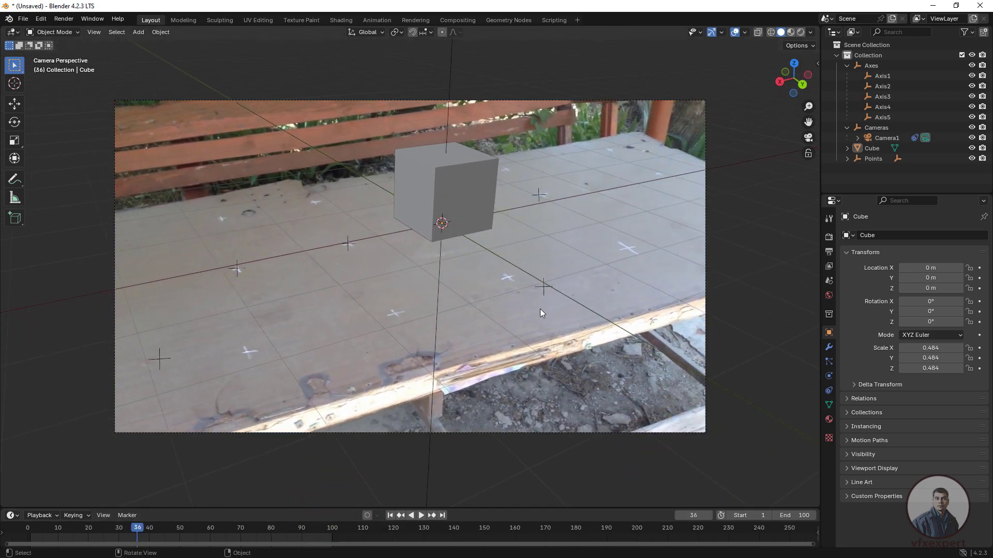
Step: Snap the 3D cursor to the Axis4 tracked point
click(238, 269)
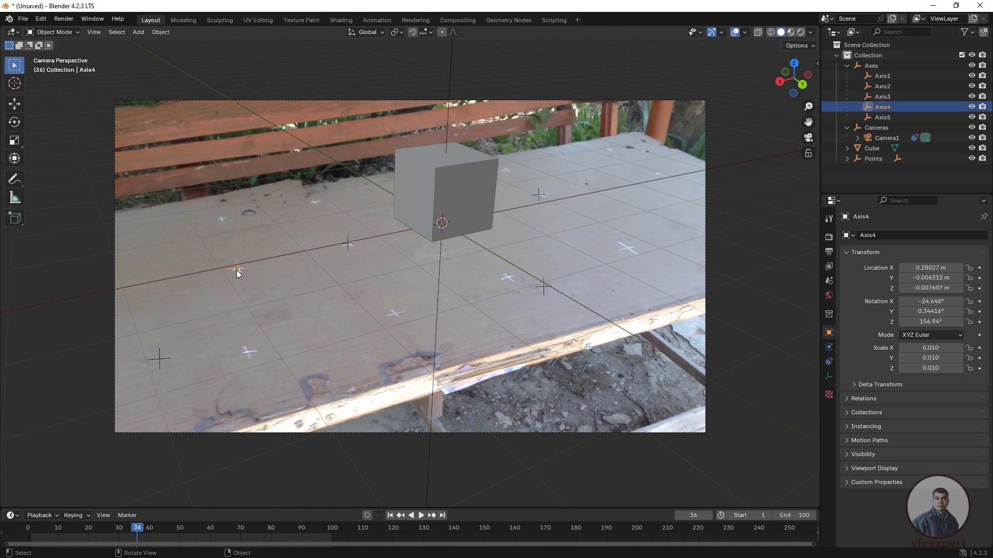
right_click(238, 268)
mouse_move(207, 269)
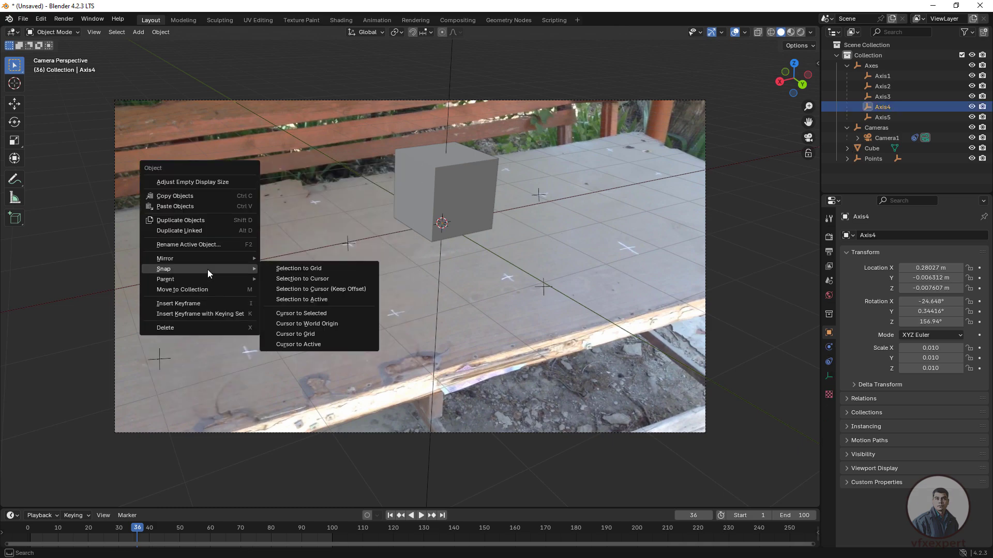
click(311, 314)
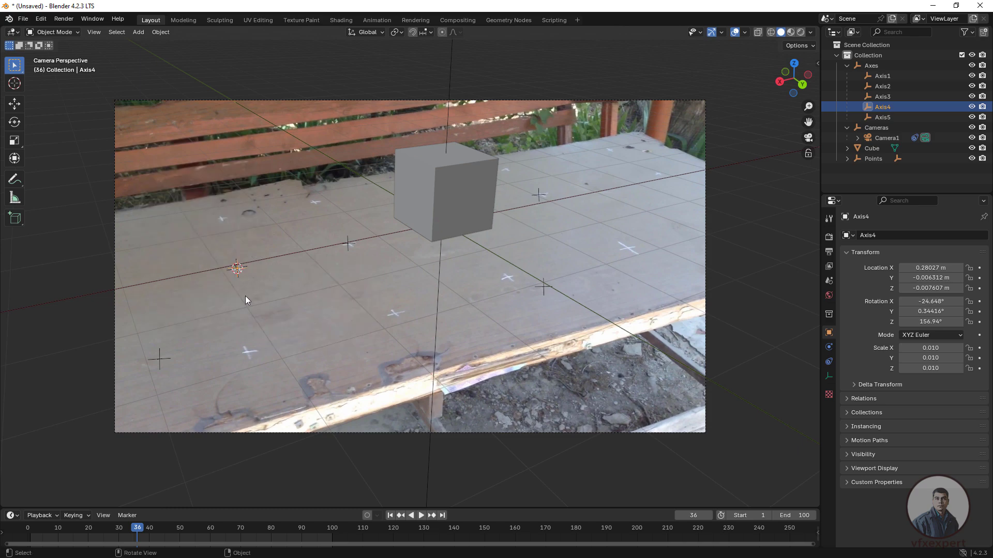
Step: Snap the cube onto the cursor, check its height in Right view, then return to the tracked camera
click(447, 201)
right_click(444, 200)
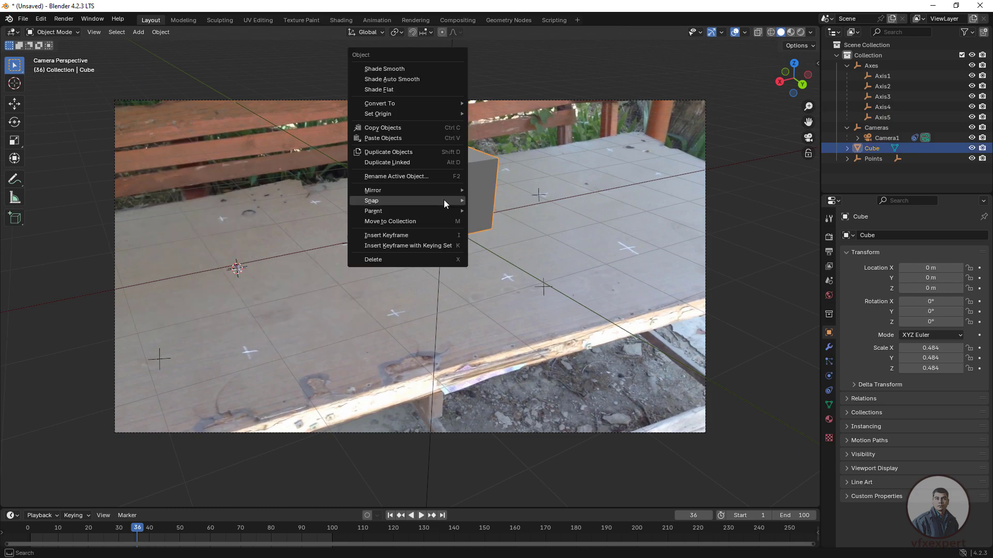
mouse_move(404, 204)
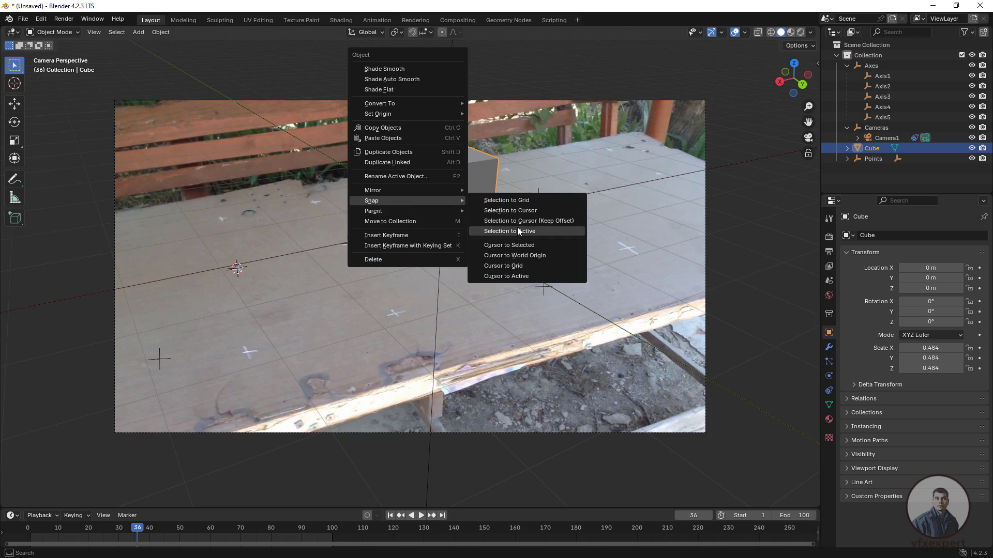
click(519, 212)
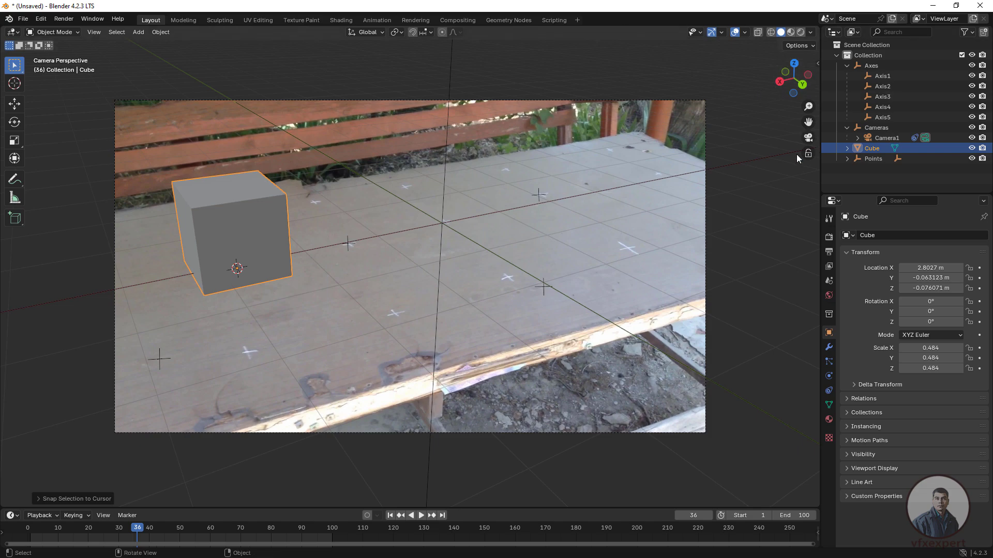
click(781, 82)
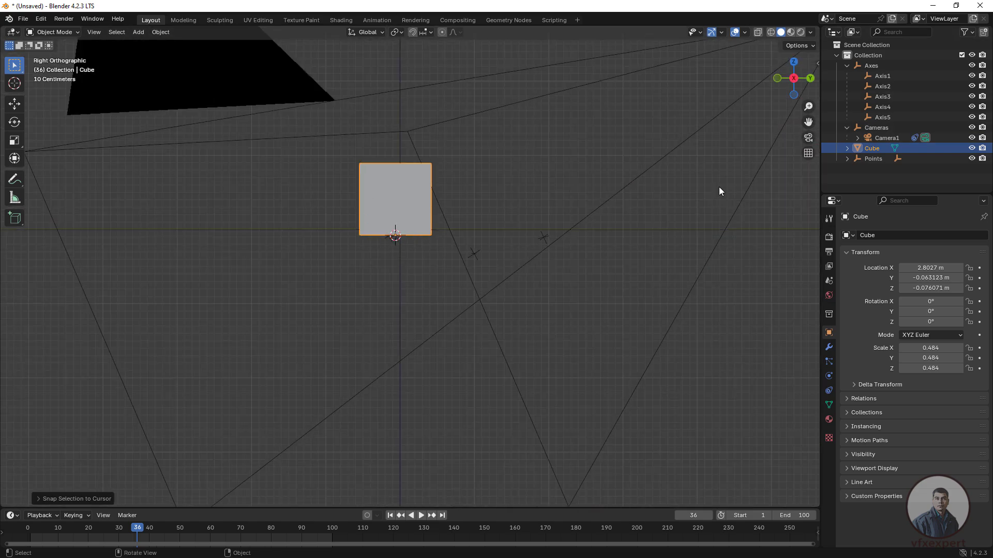
click(809, 138)
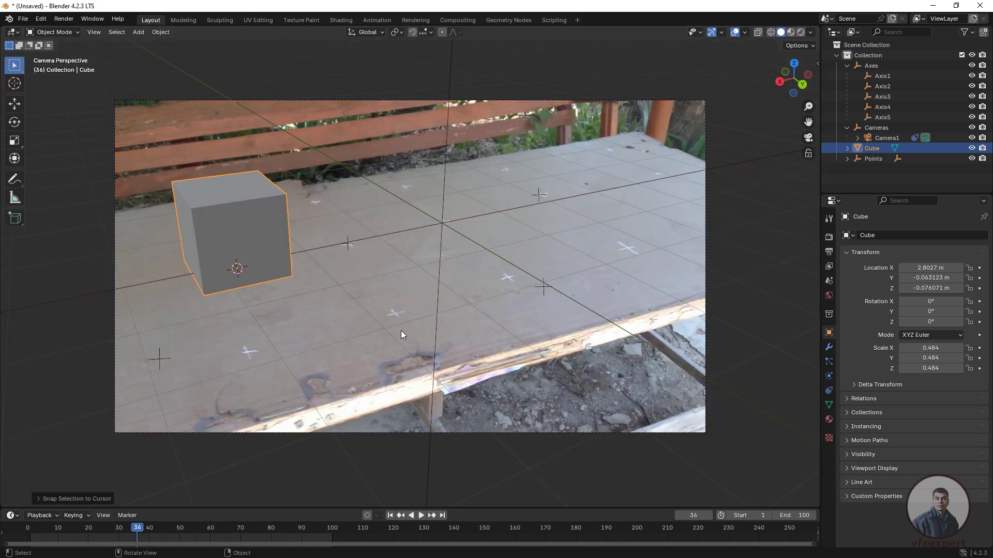
Step: Play the footage from frame one, stop, and scrub back to verify the cube stays on the tabletop
click(390, 516)
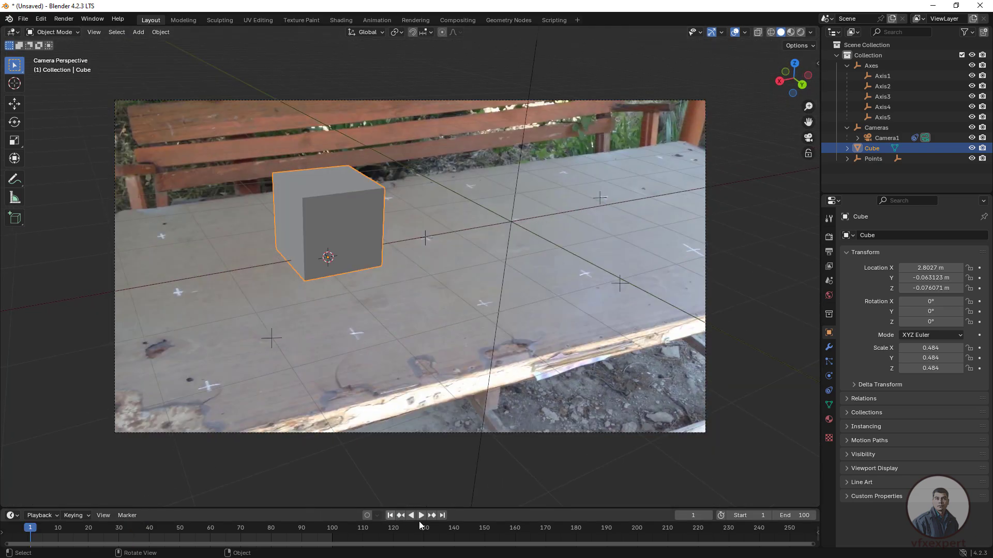
click(422, 516)
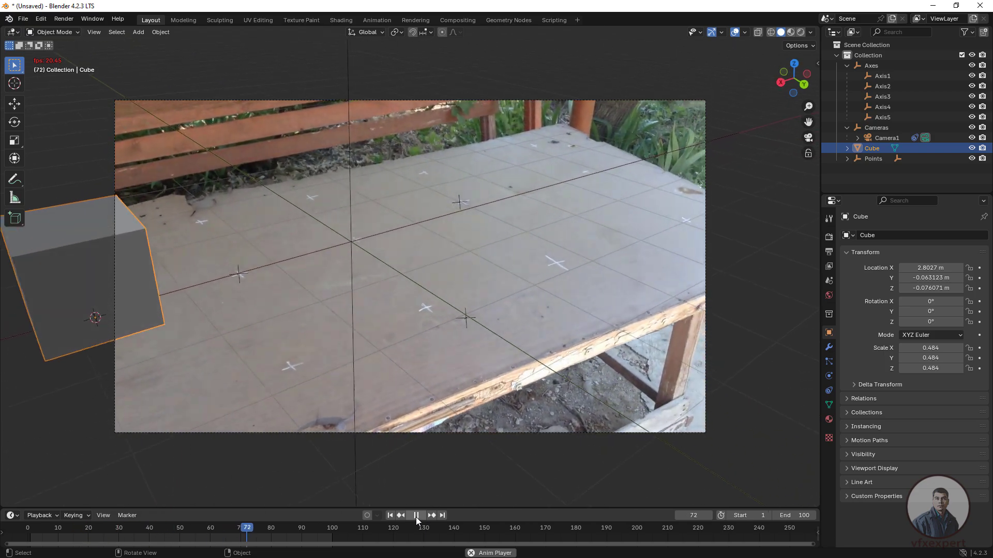
click(416, 515)
drag(281, 529, 41, 513)
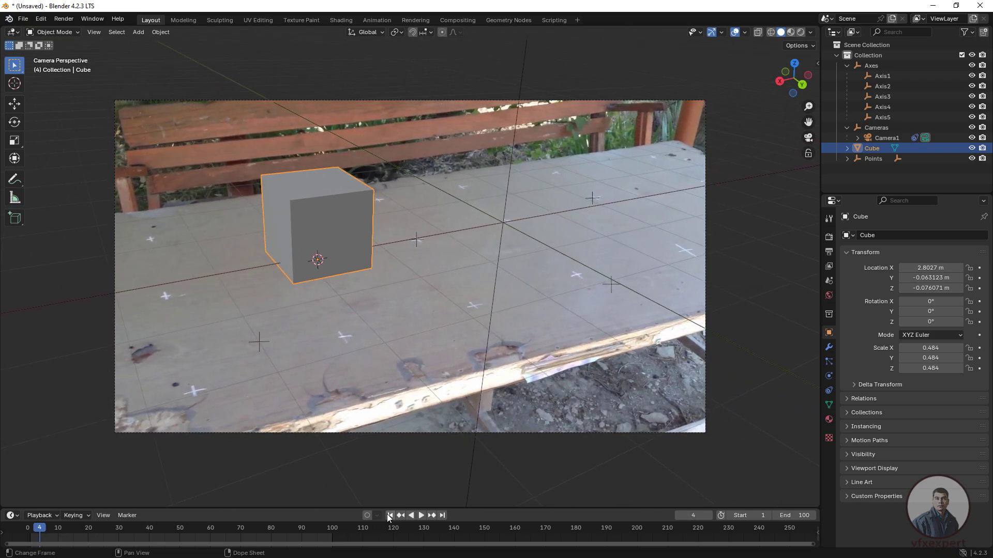